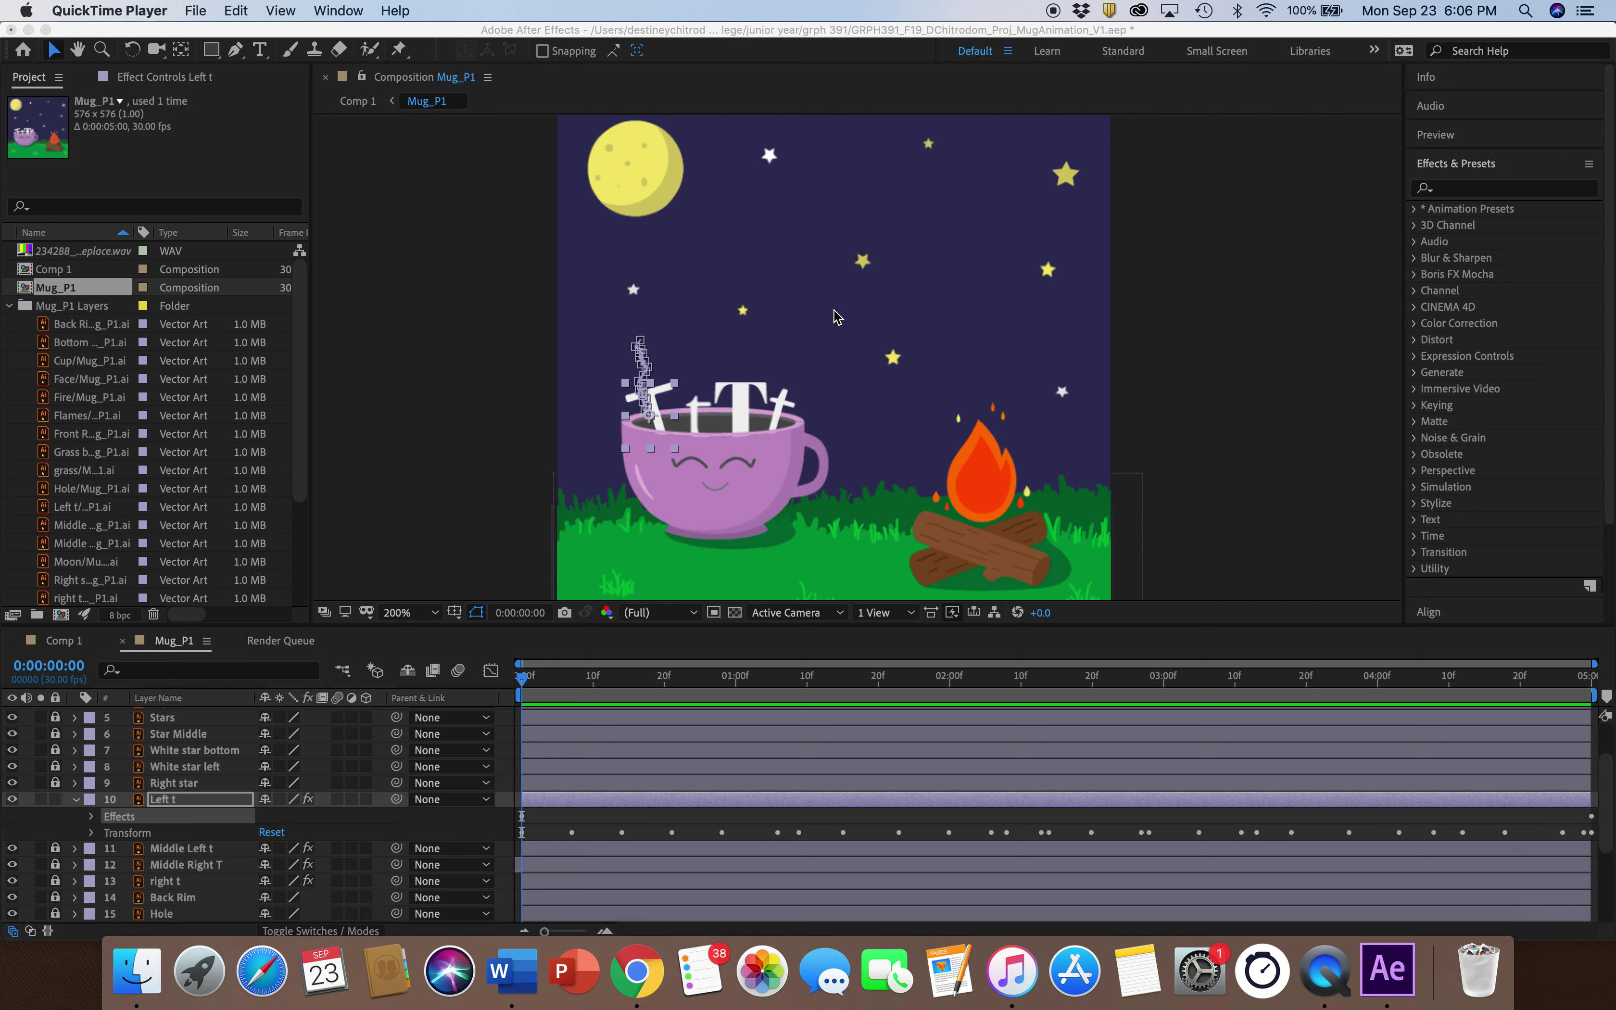
# Preview the steam animation with nothing selected, then return to the composition start
pyautogui.click(527, 681)
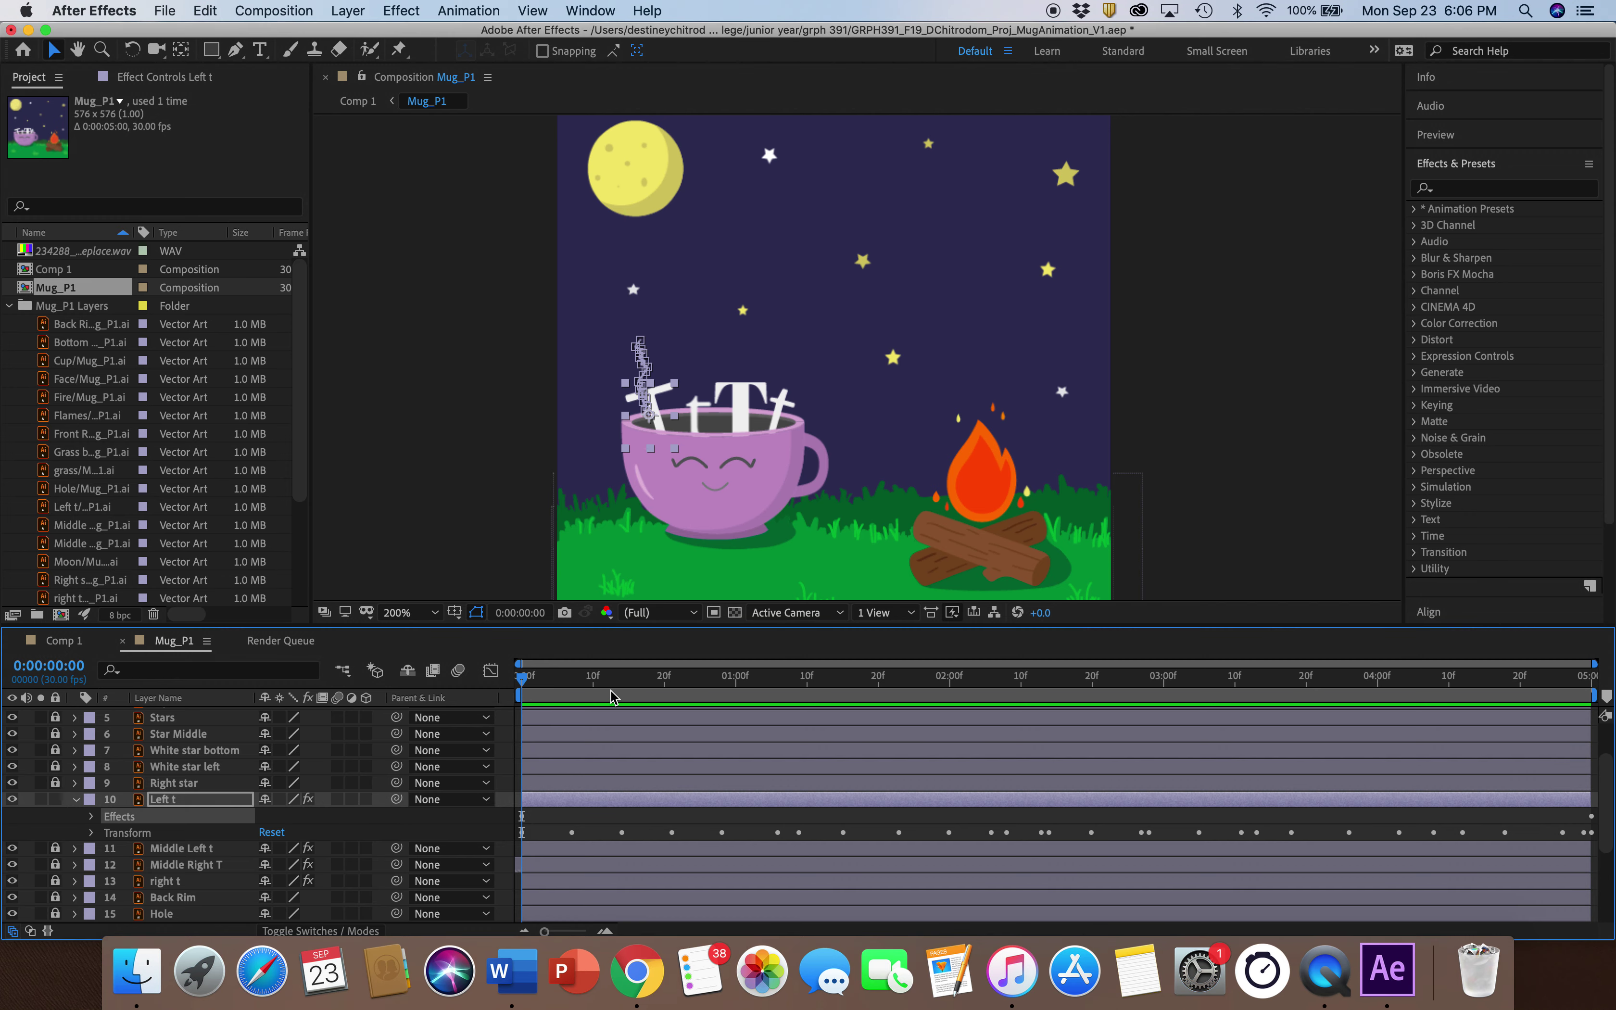
pyautogui.click(492, 372)
pyautogui.press('space')
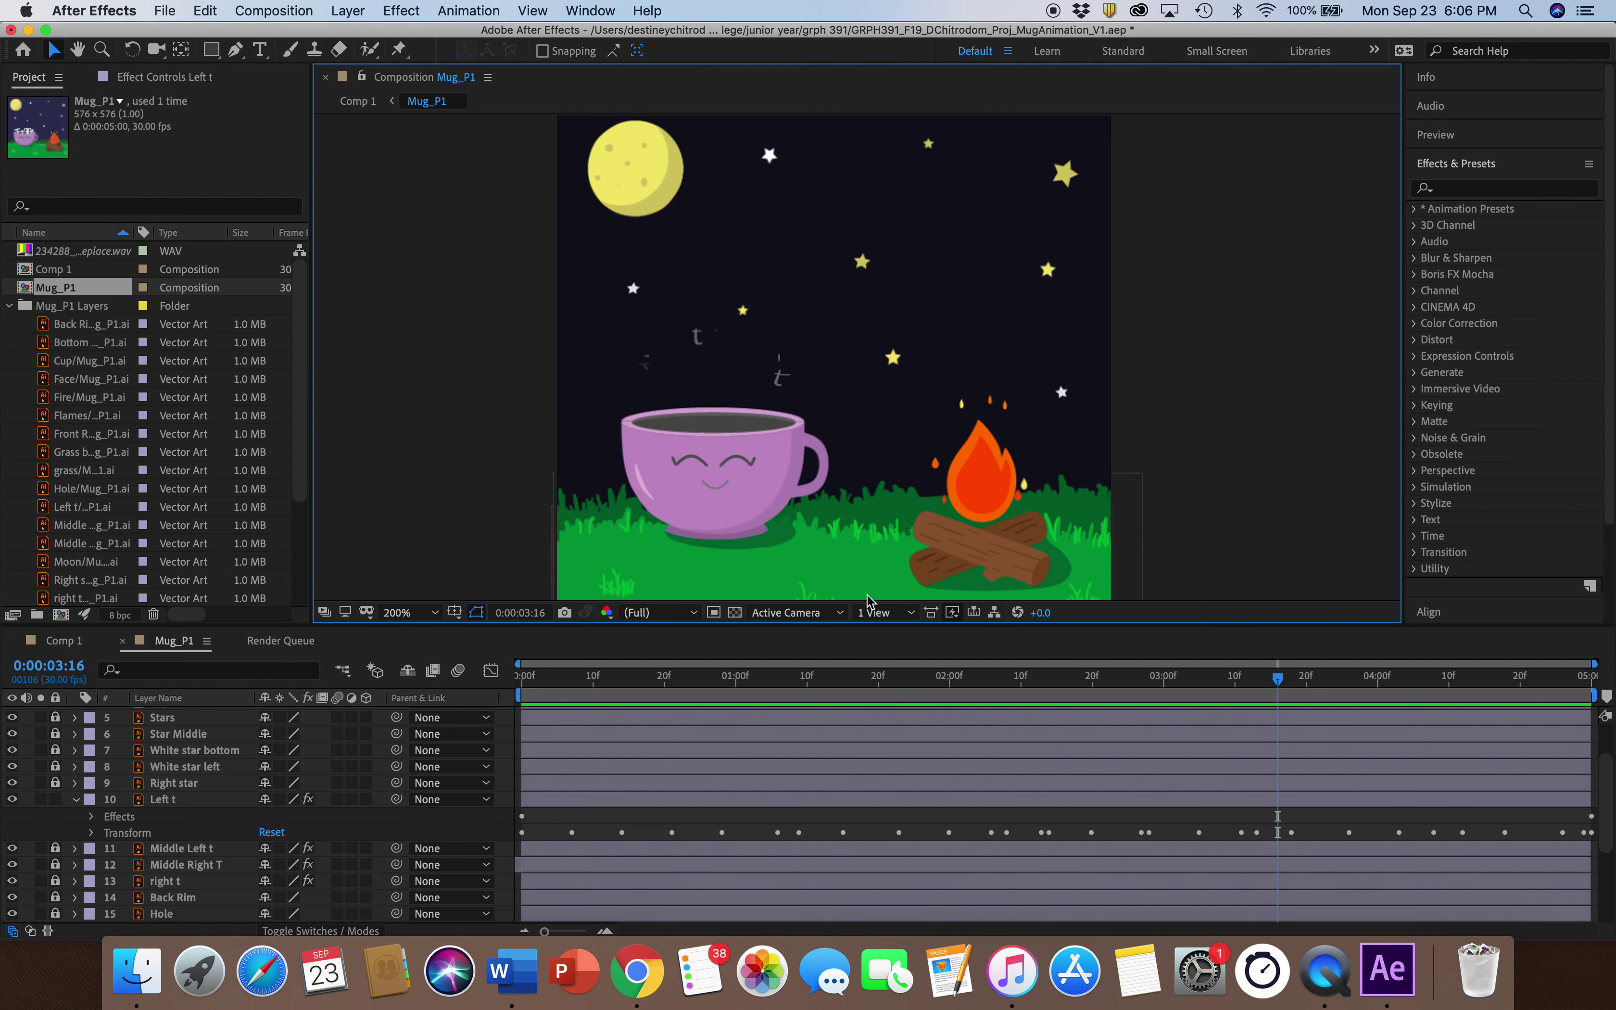
pyautogui.click(1278, 680)
pyautogui.press('Home')
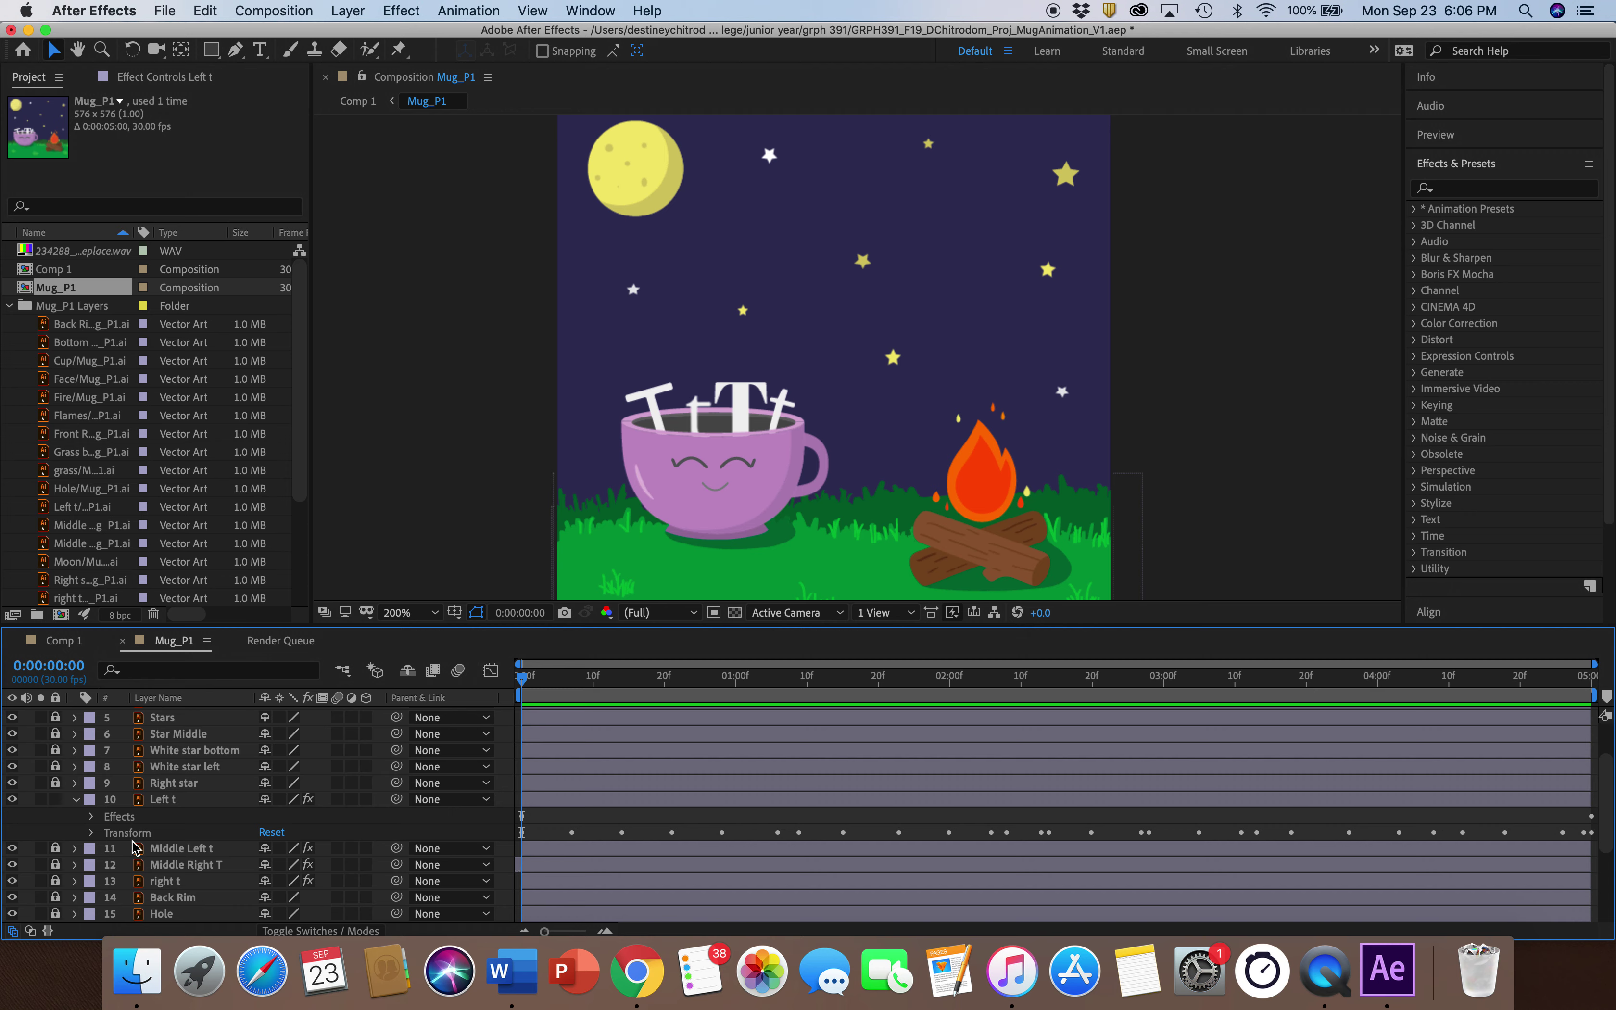
# Reveal Left t's transform properties at frame 12 and select the Scale keyframes
pyautogui.click(92, 833)
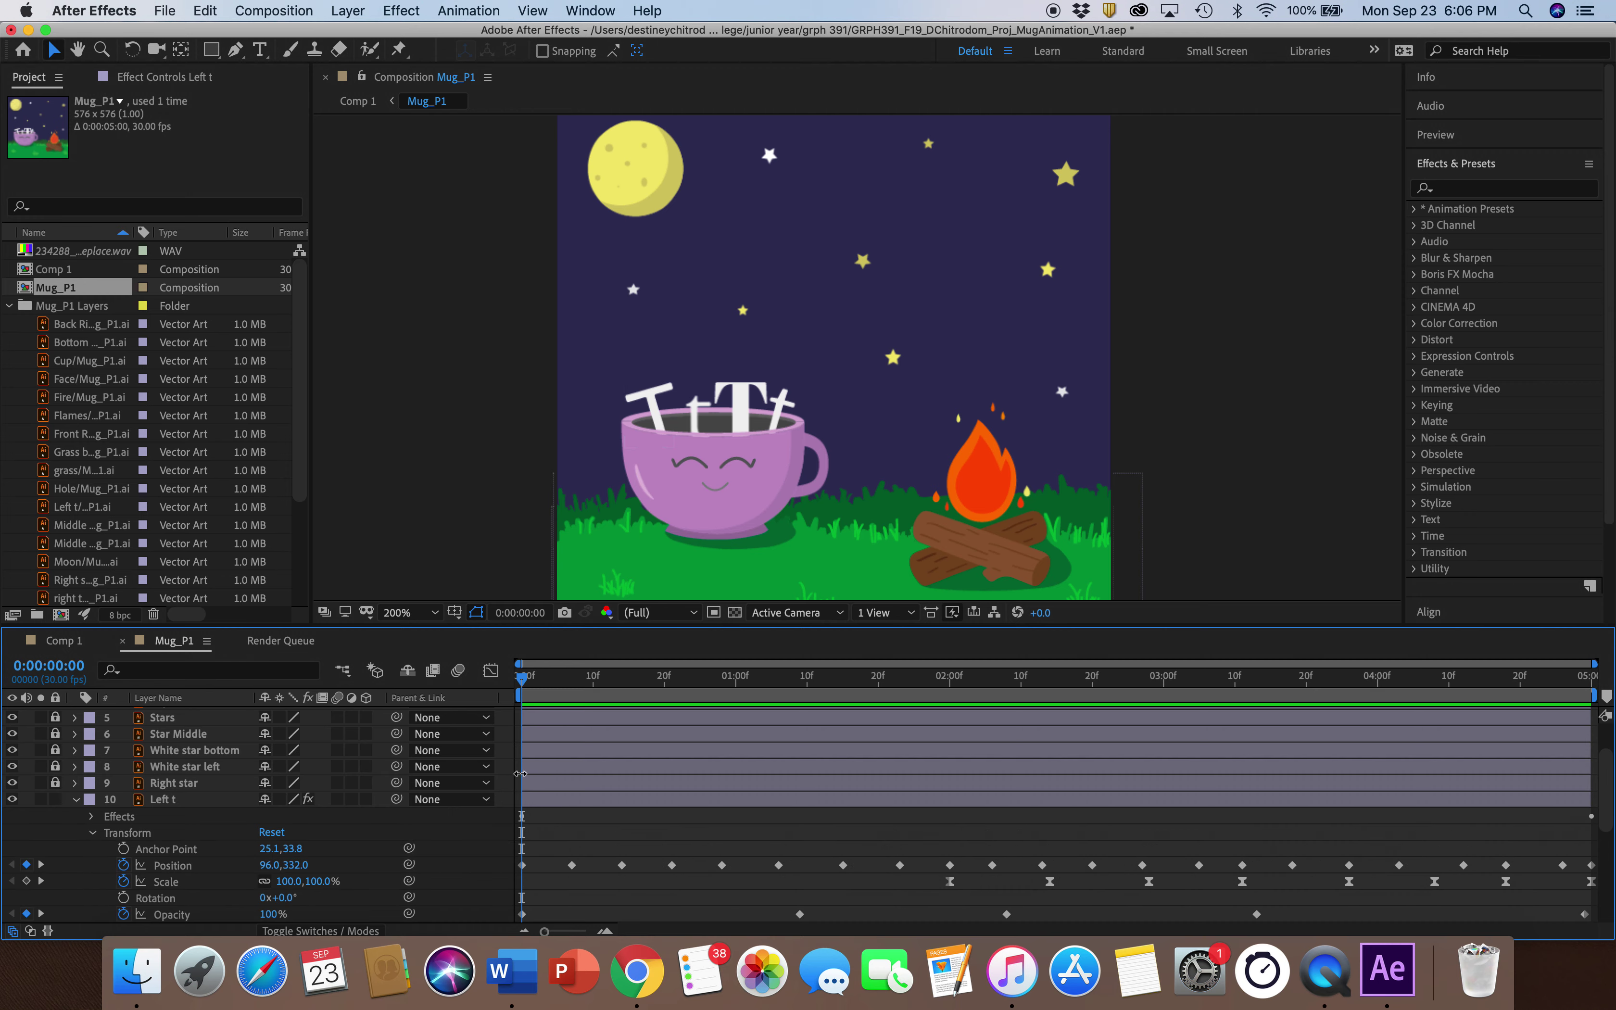
pyautogui.scroll(-1, 321, 857)
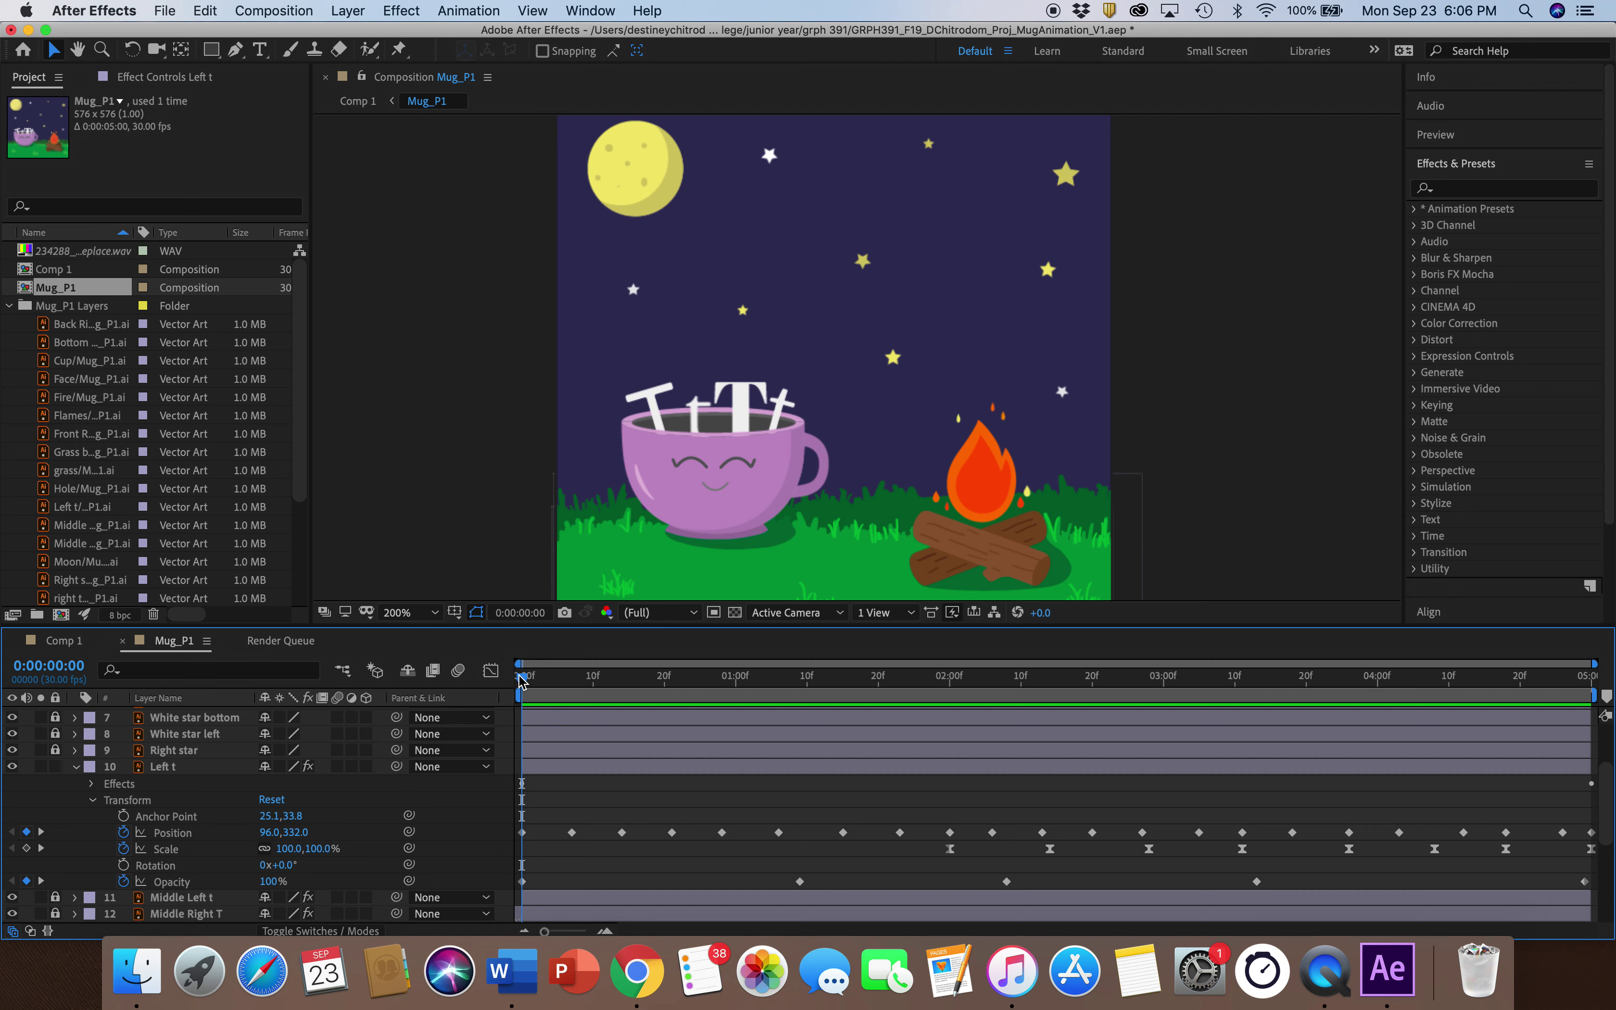
pyautogui.moveTo(522, 680); pyautogui.dragTo(607, 679)
pyautogui.click(646, 400)
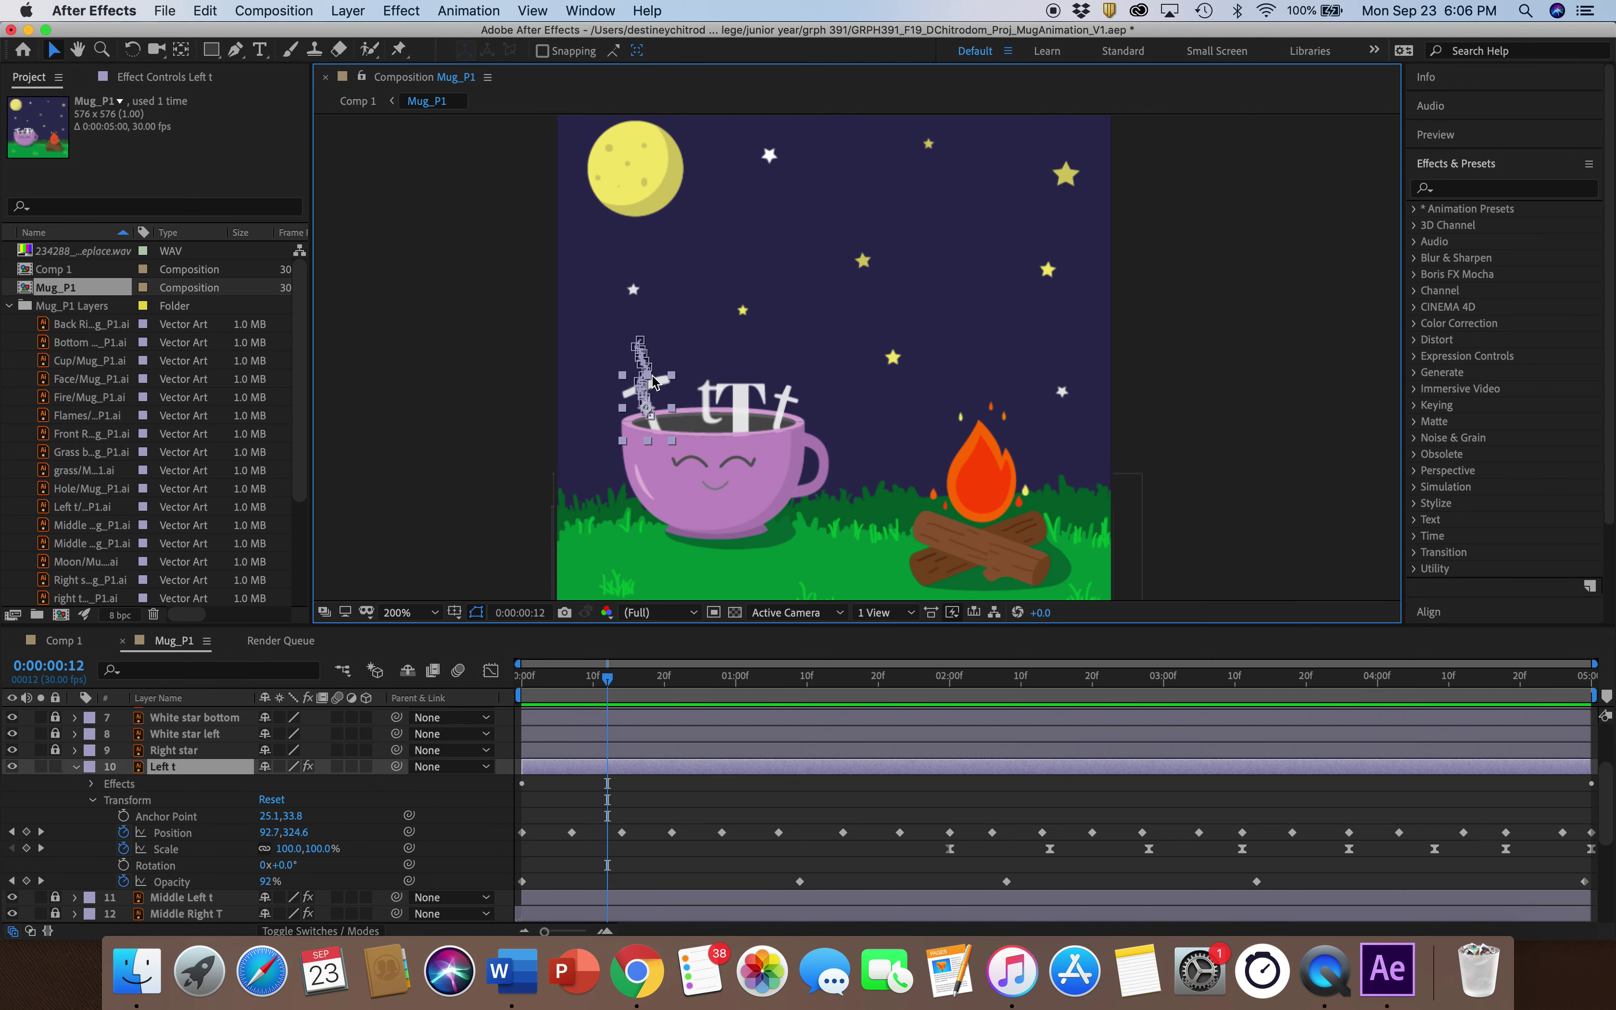
pyautogui.scroll(3, 653, 381)
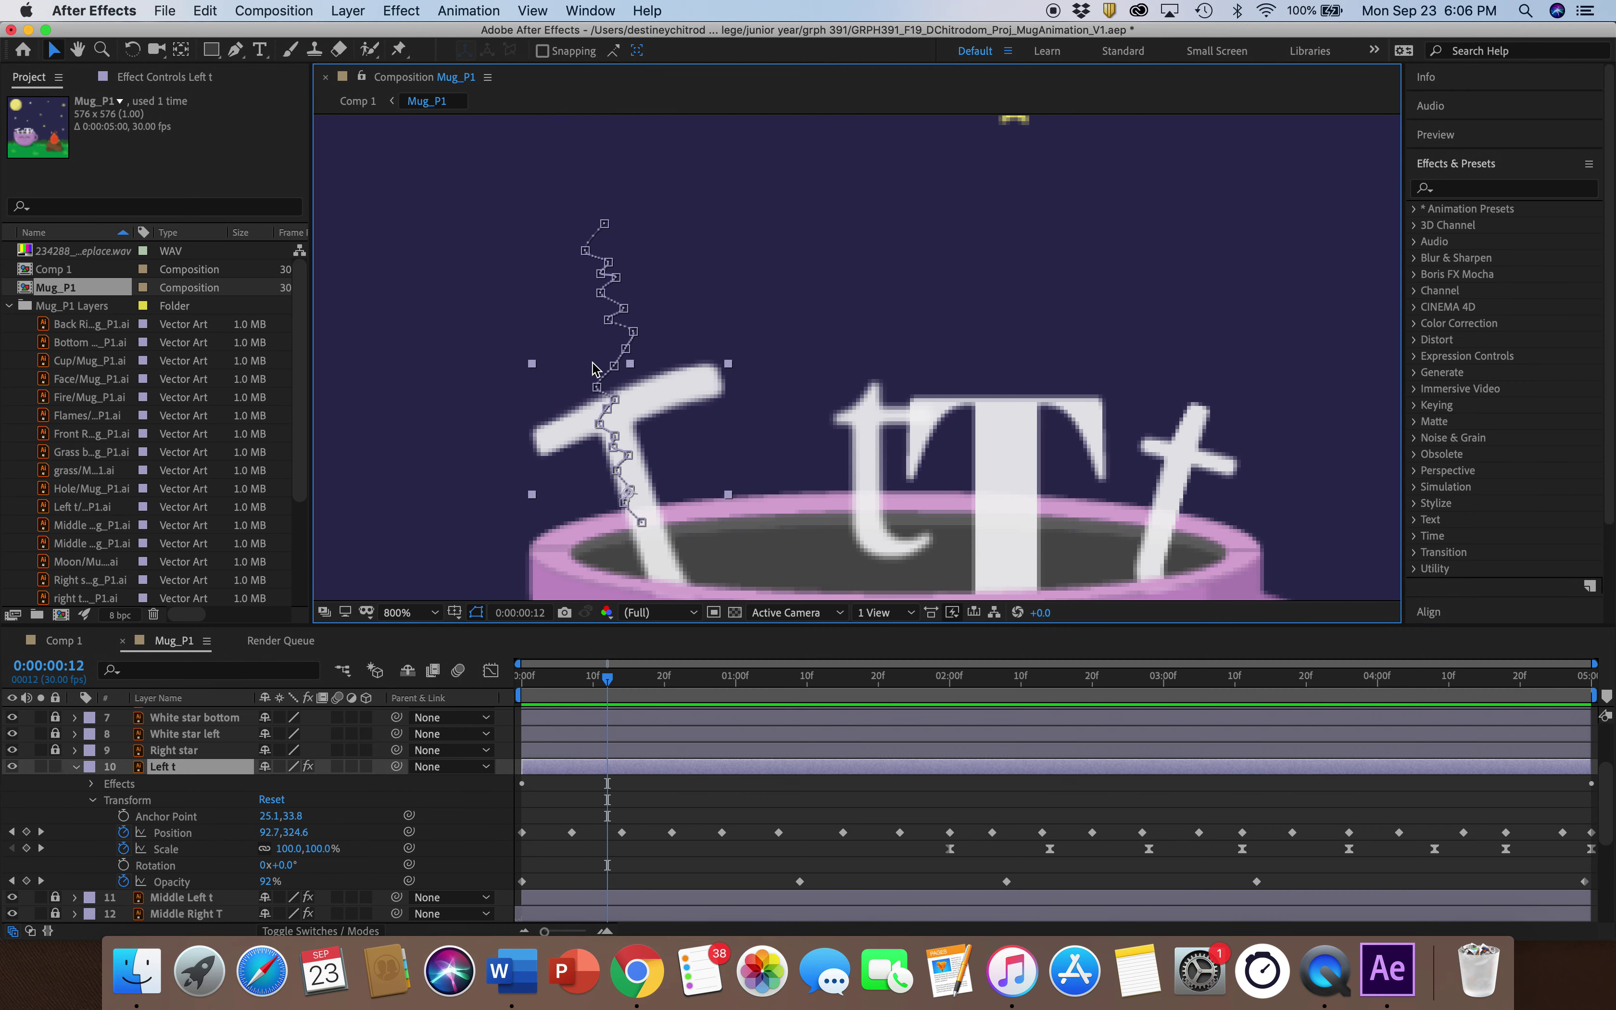
pyautogui.scroll(-4, 647, 384)
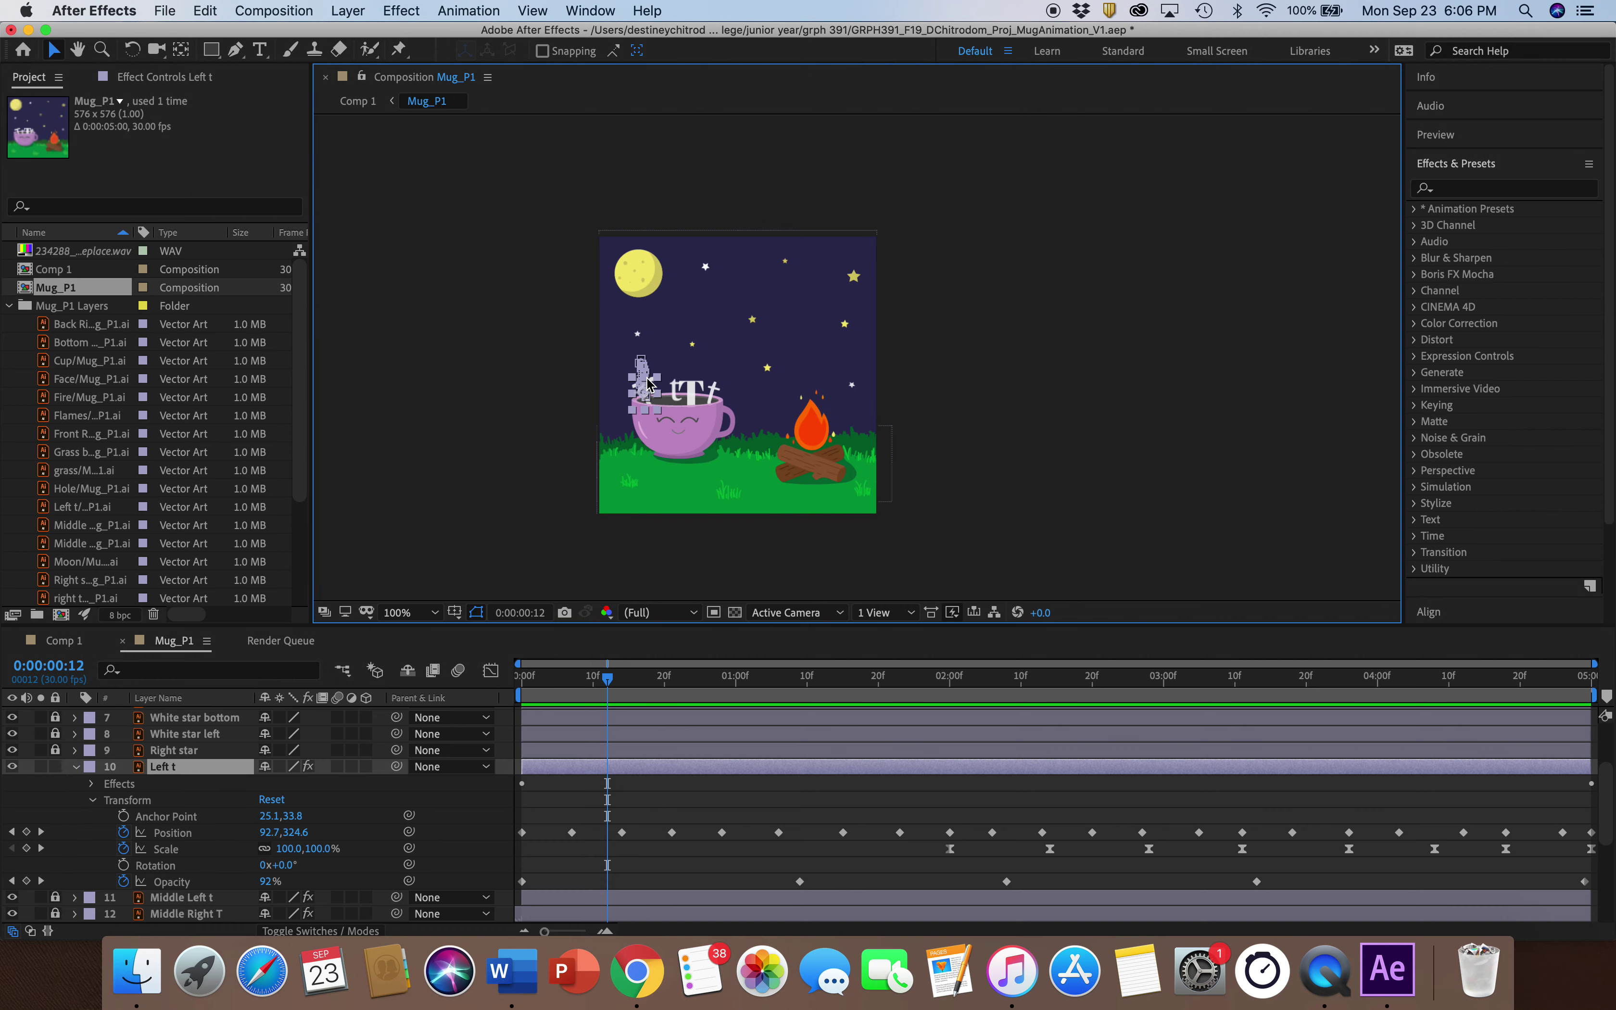
pyautogui.scroll(2, 647, 384)
pyautogui.click(170, 849)
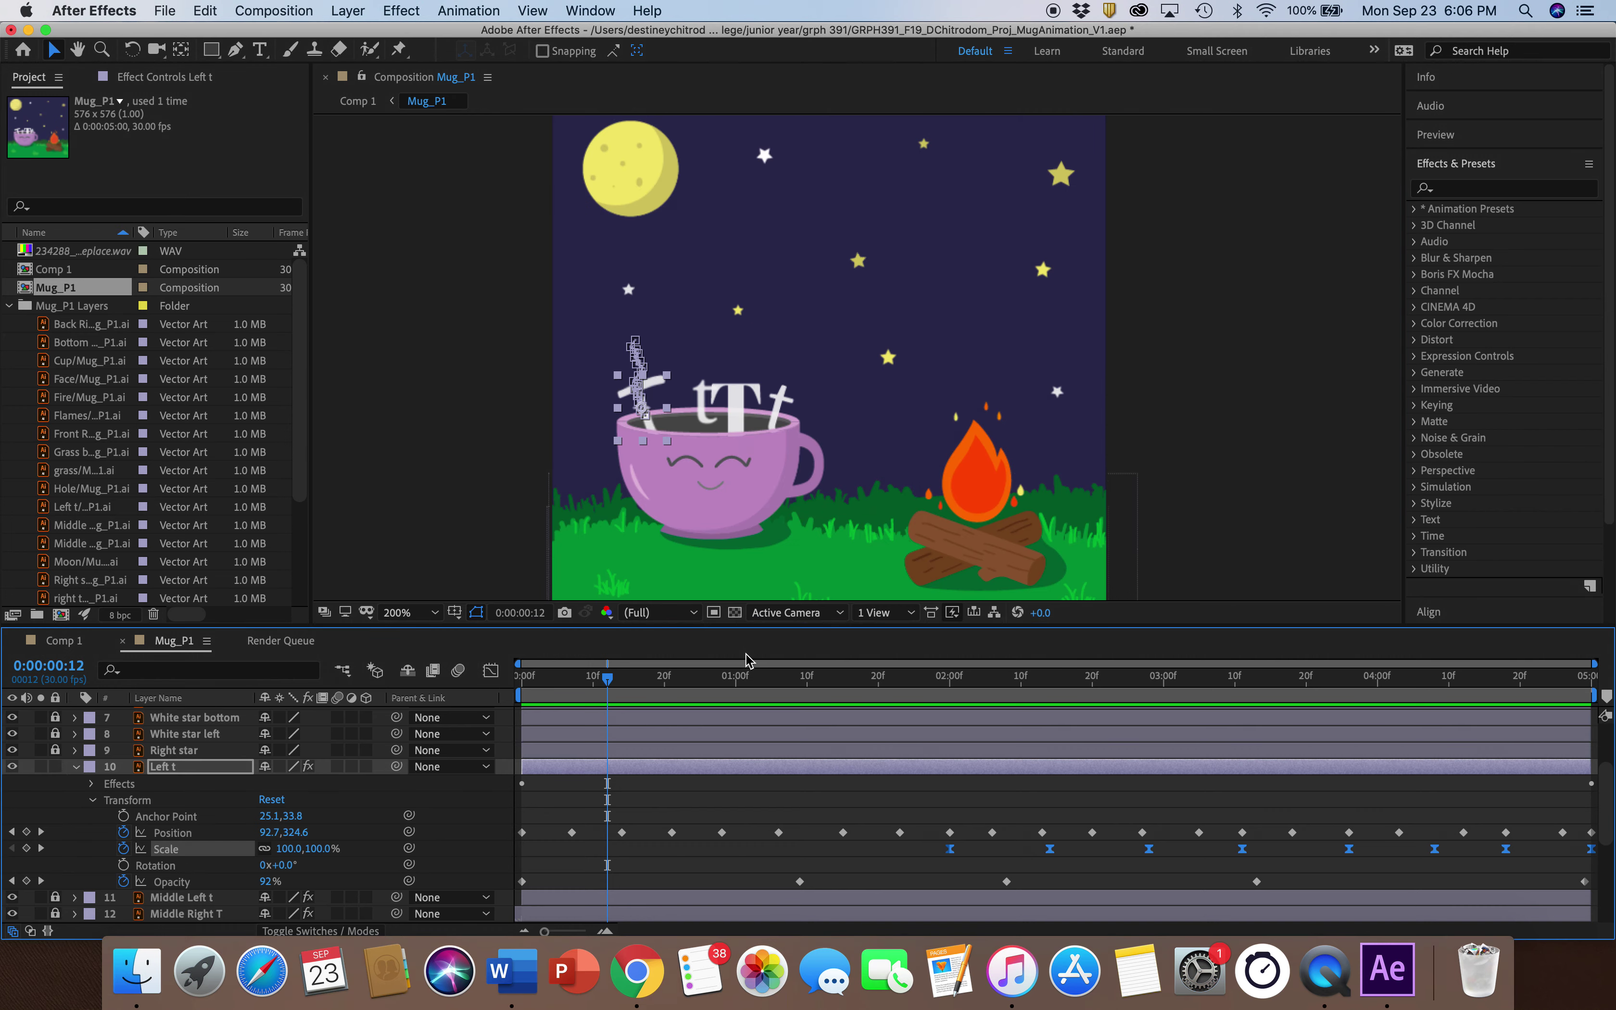
# Preview the Left t letter shrinking and fading out from frame 16 to about 3 seconds
pyautogui.click(637, 679)
pyautogui.press('space')
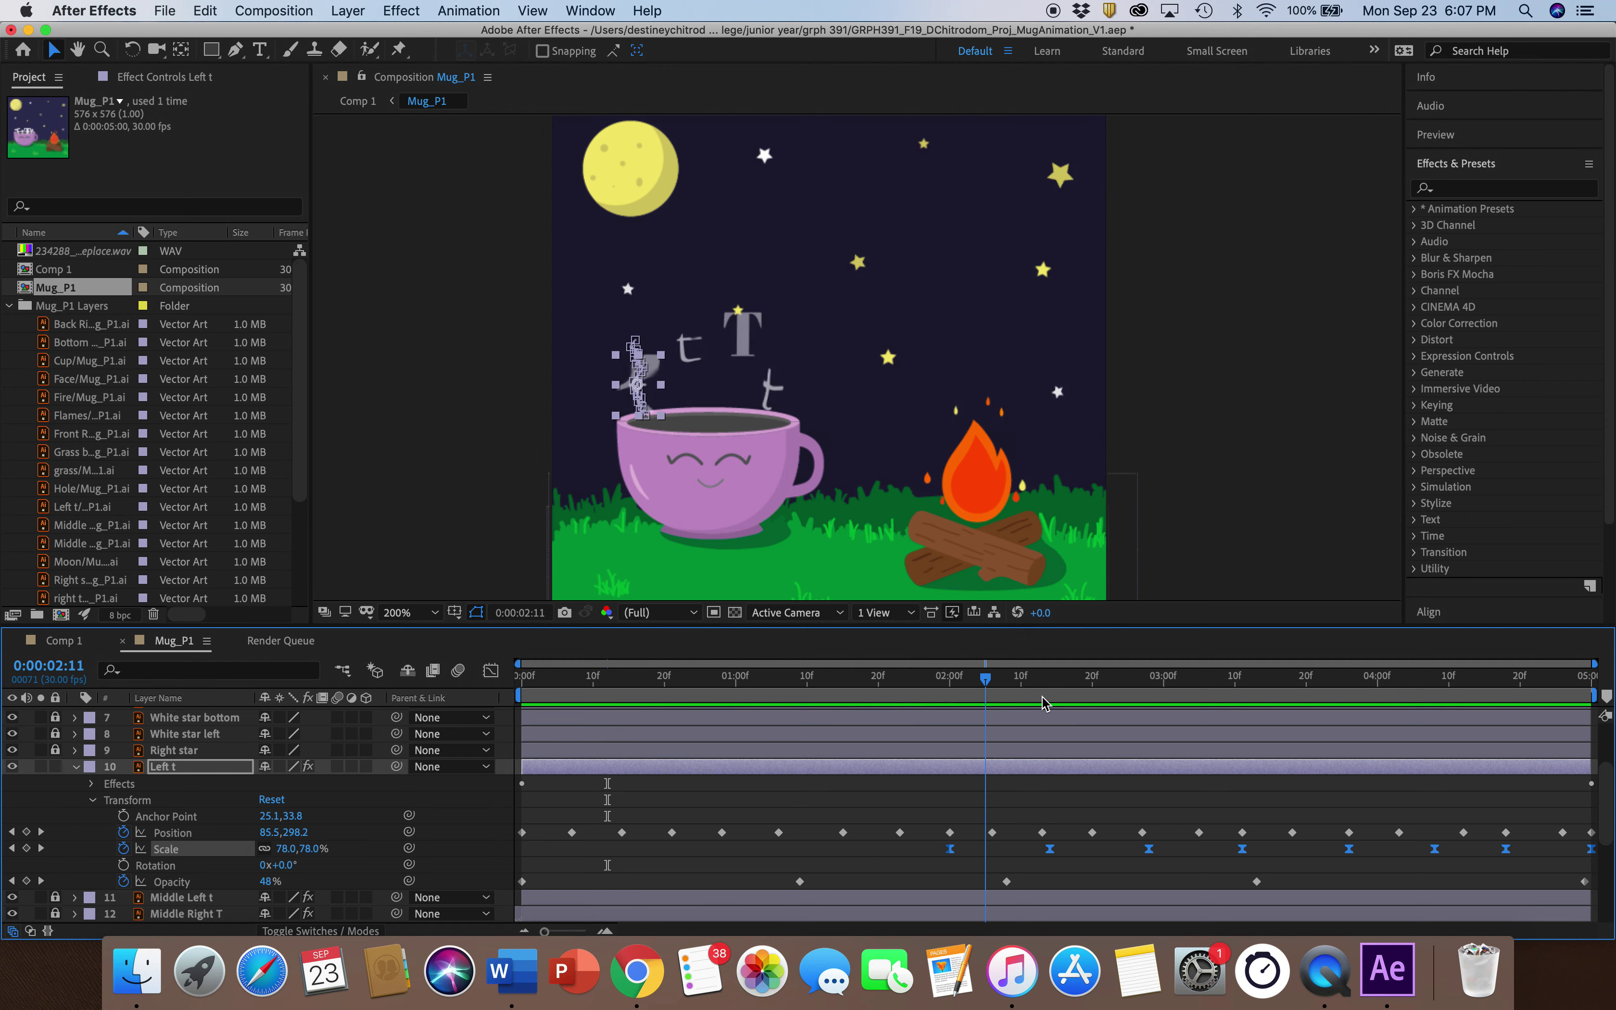
pyautogui.click(1088, 419)
pyautogui.click(1045, 687)
pyautogui.press('space')
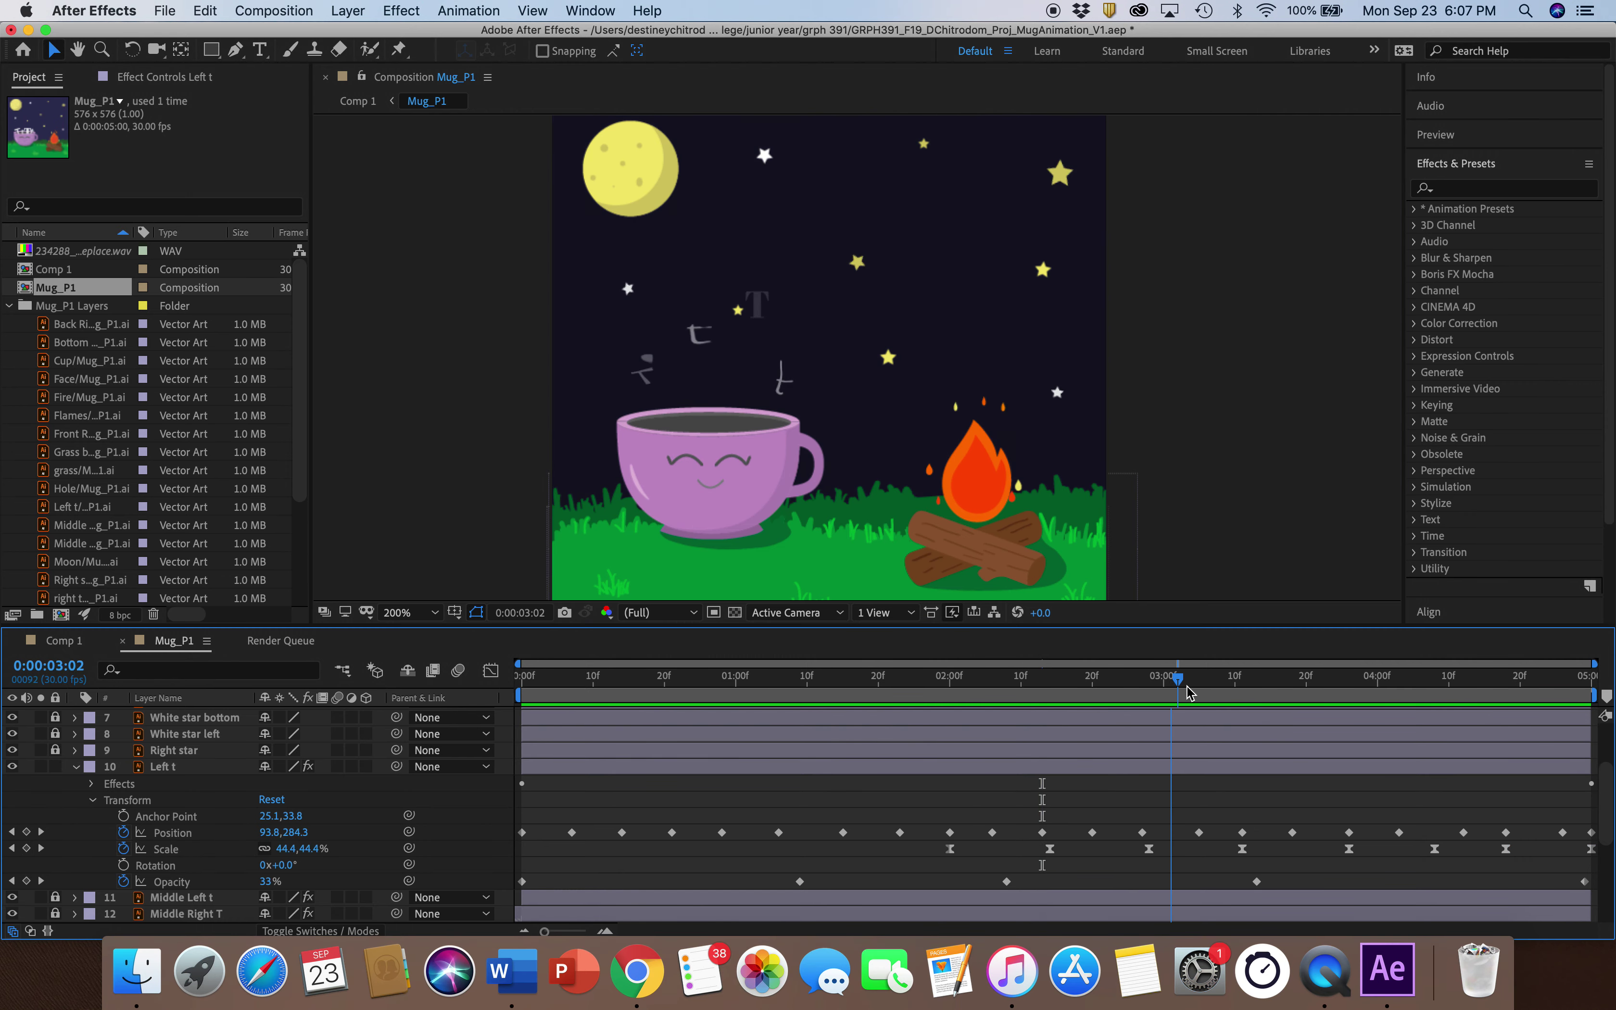
pyautogui.press('space')
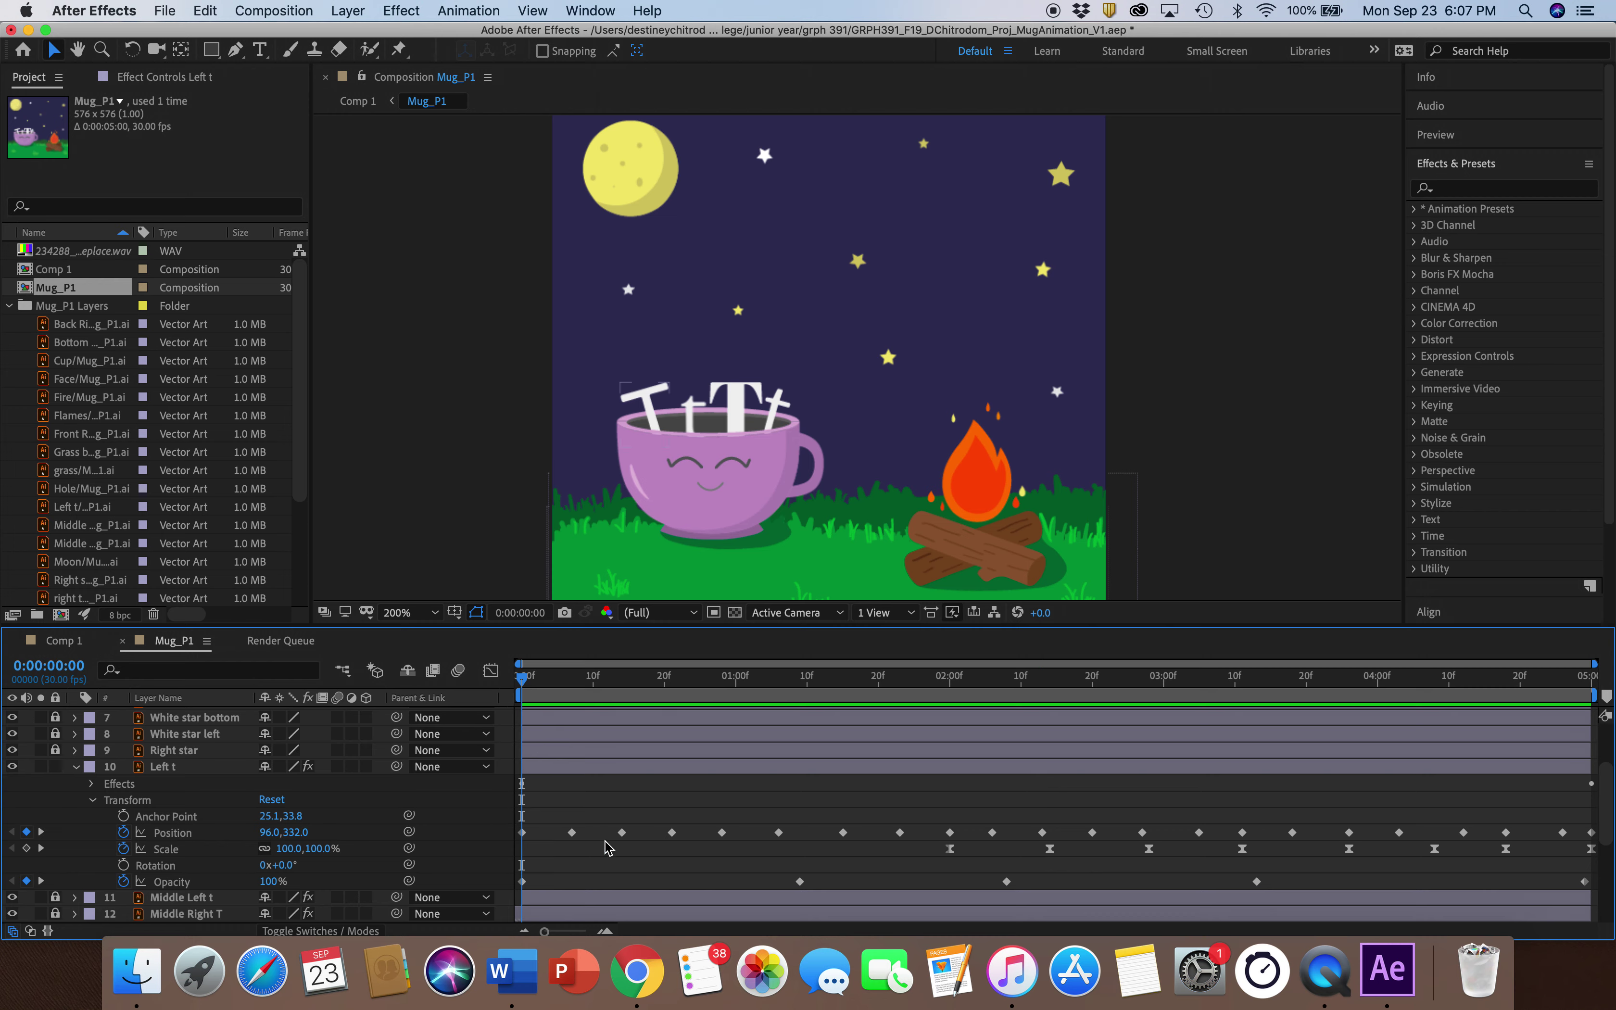
pyautogui.press('space')
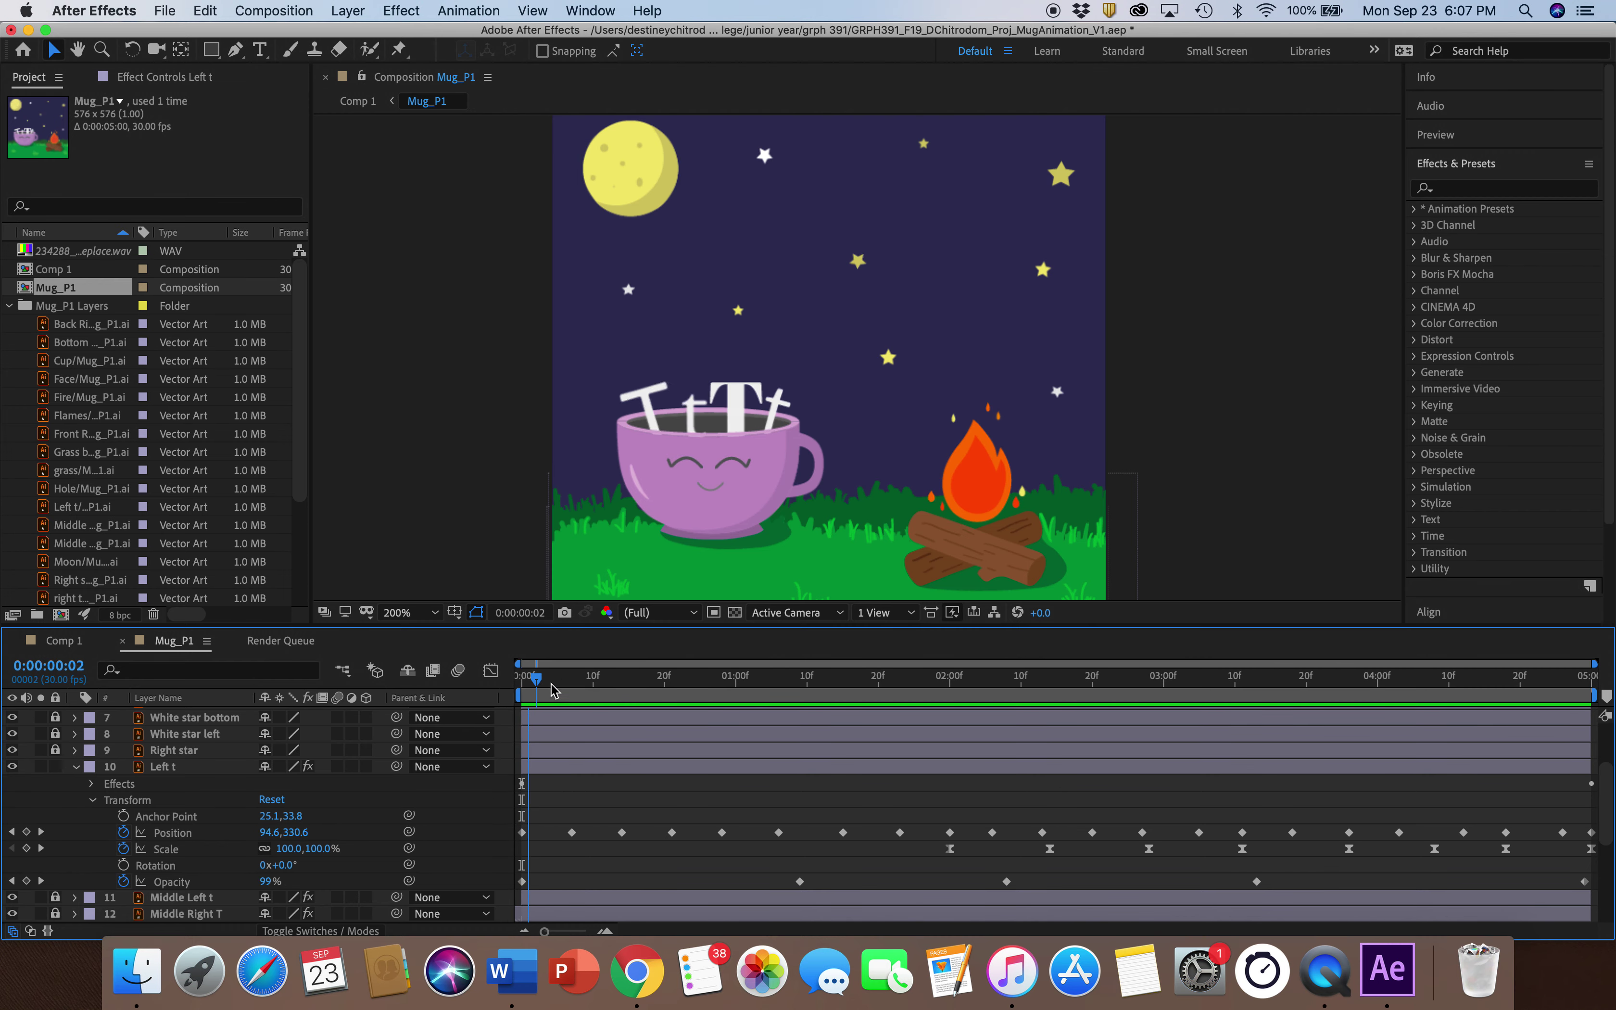
pyautogui.moveTo(1178, 682); pyautogui.dragTo(521, 695)
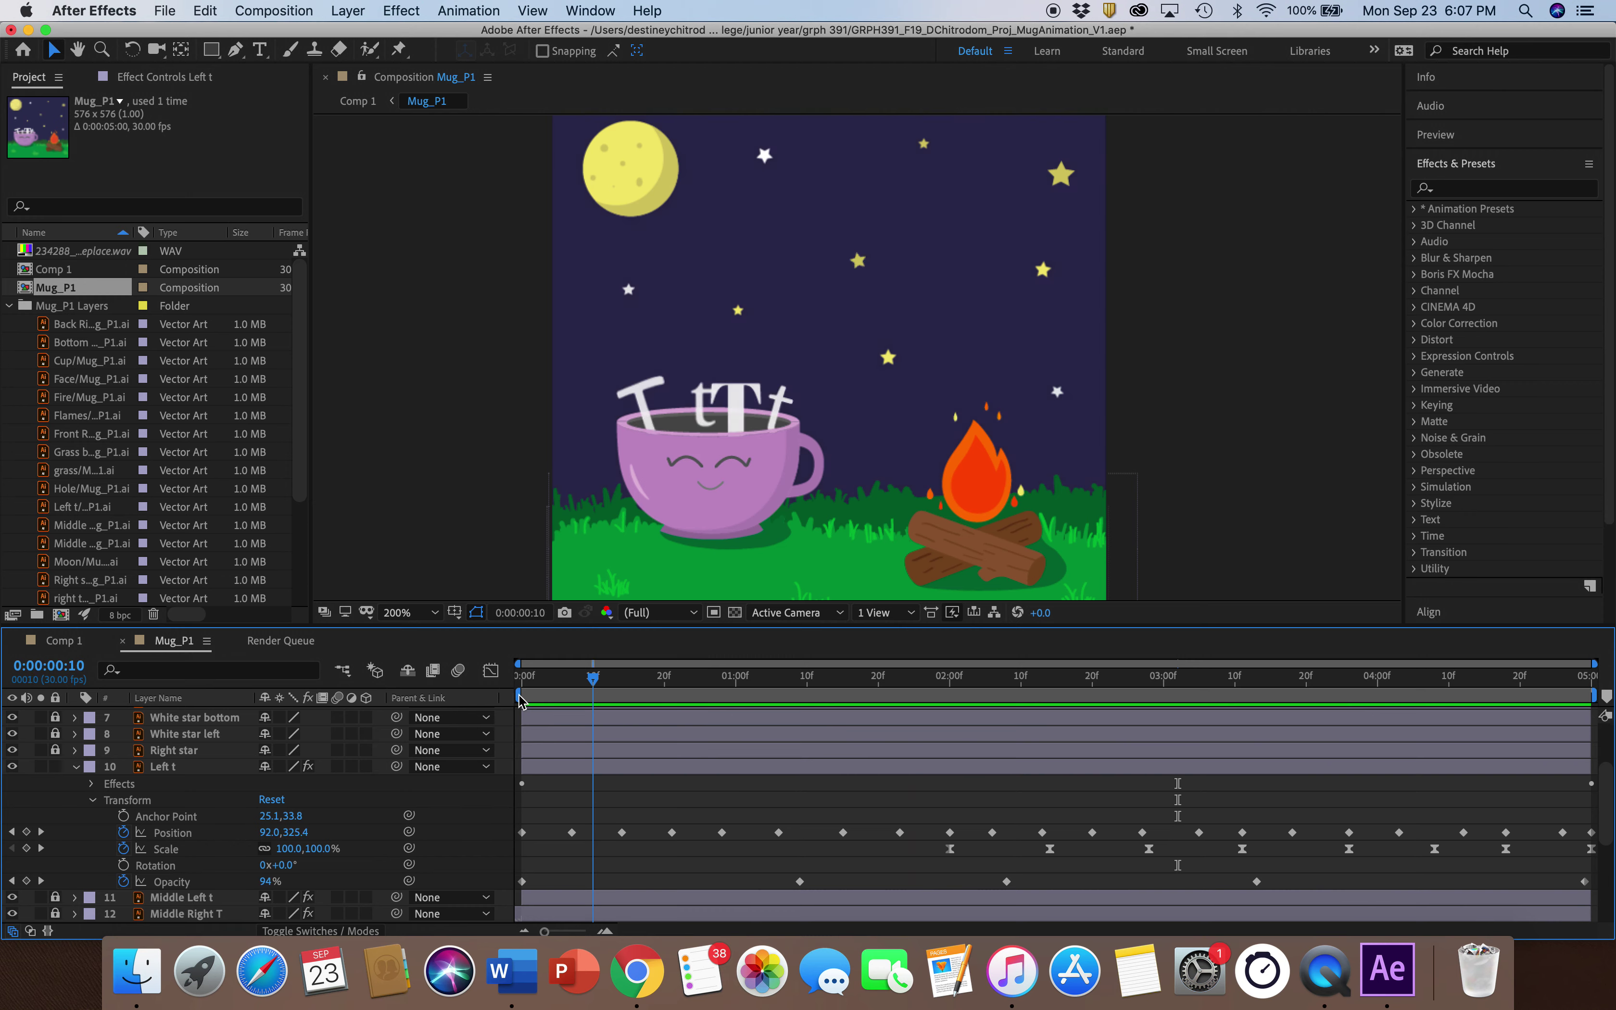
# Delete the Left t layer's existing effects and collapse its transform properties
pyautogui.click(177, 802)
pyautogui.click(158, 790)
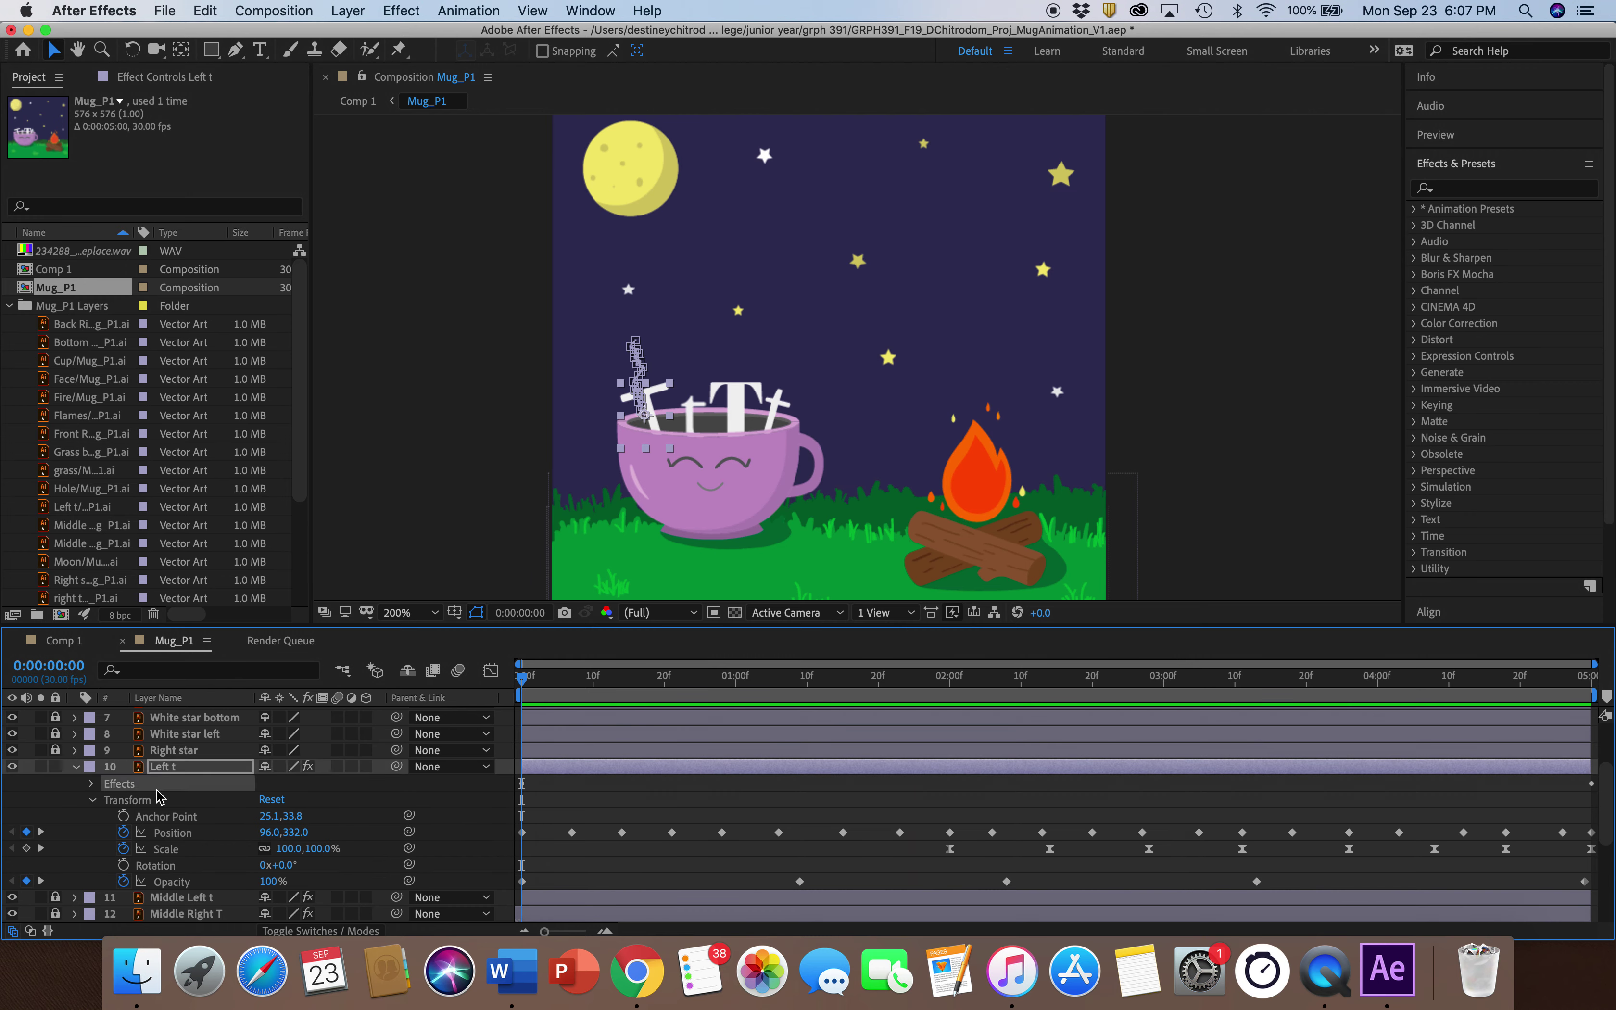
pyautogui.press('Delete')
pyautogui.click(107, 789)
pyautogui.click(93, 783)
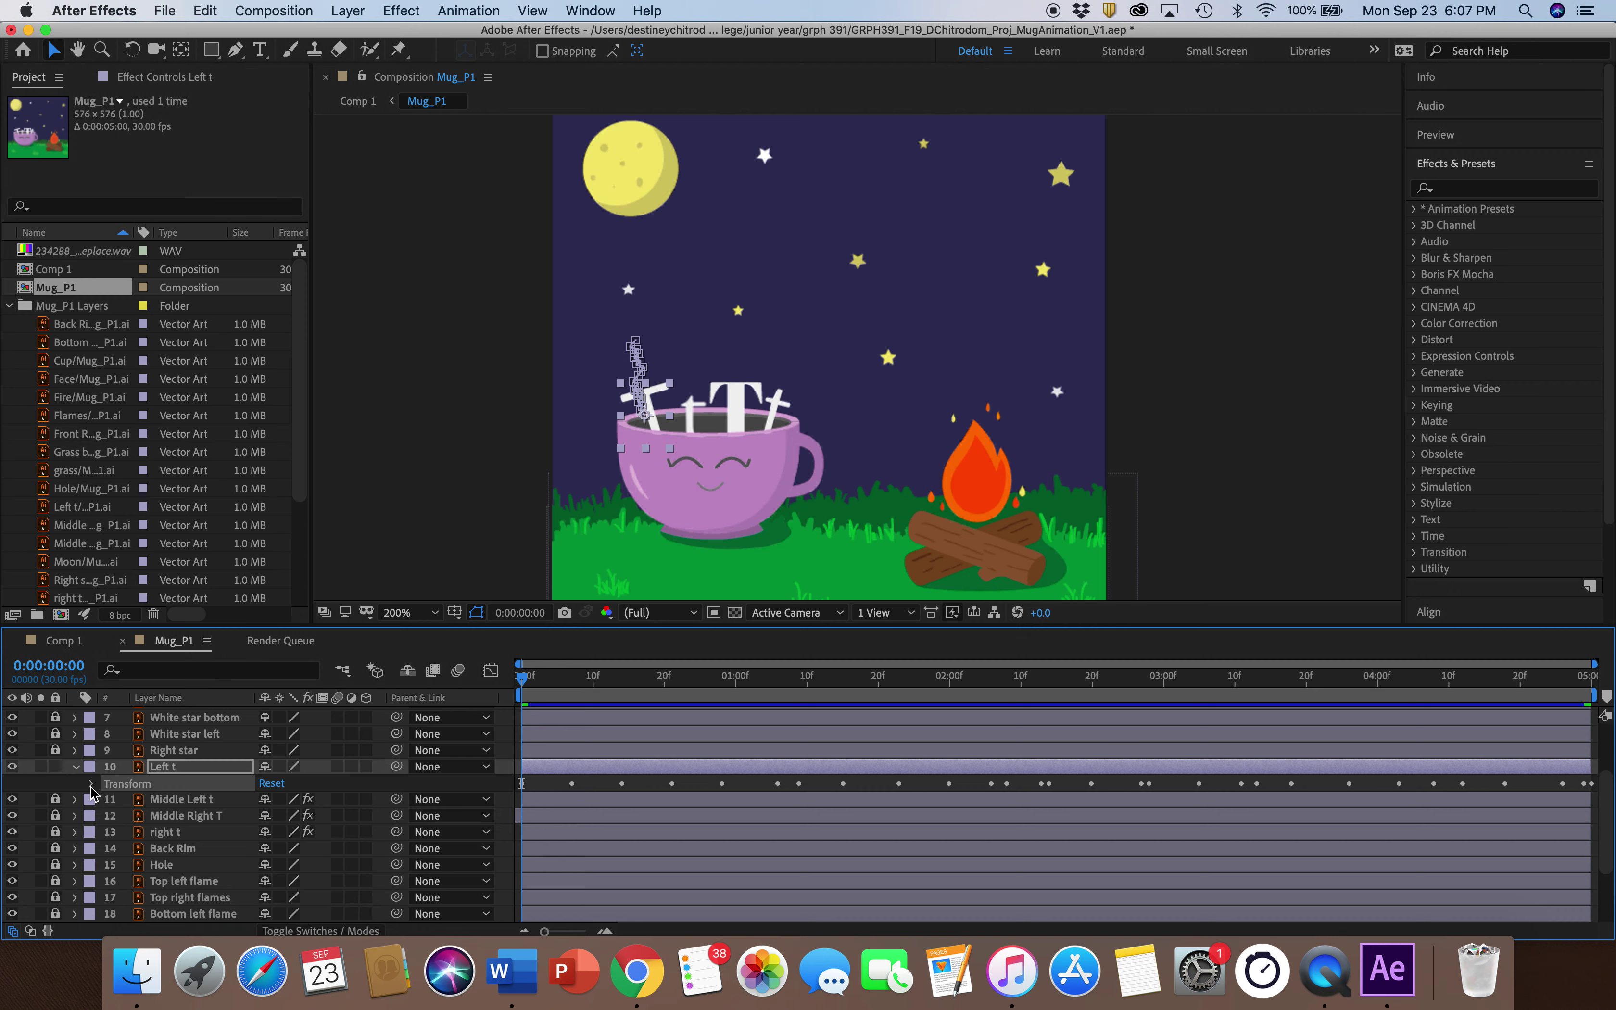
# Apply Turbulent Displace, found by searching 'turb', to Left t and show its properties
pyautogui.click(1475, 189)
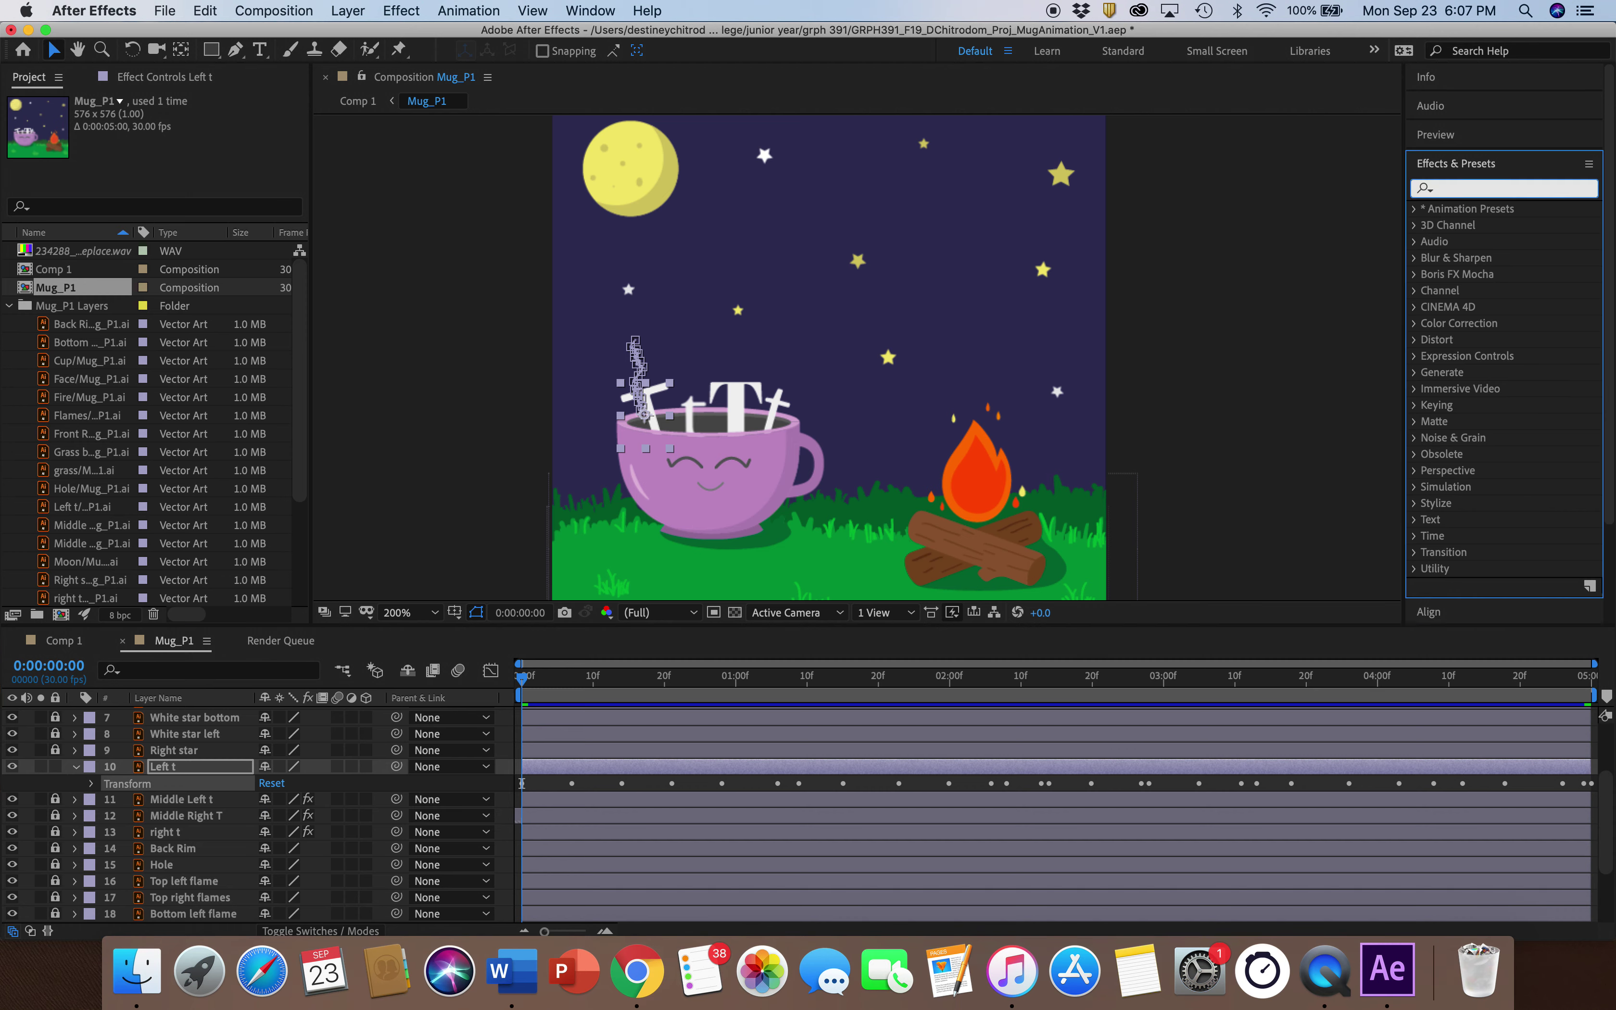
pyautogui.write('tur')
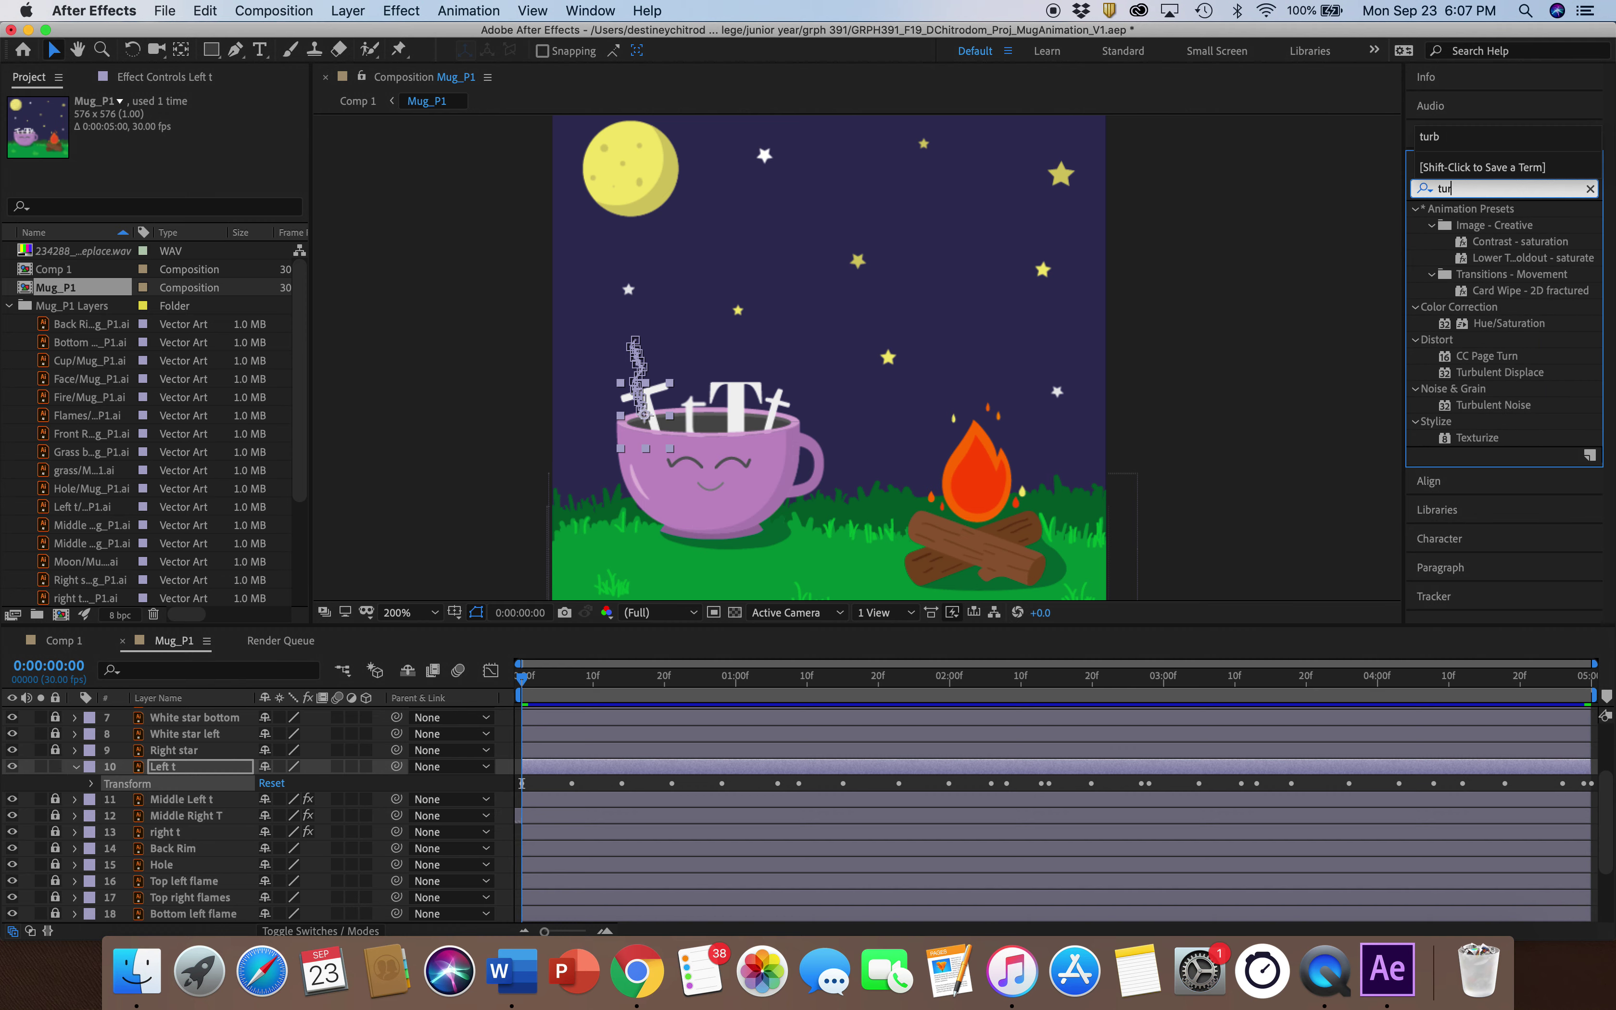
pyautogui.write('b')
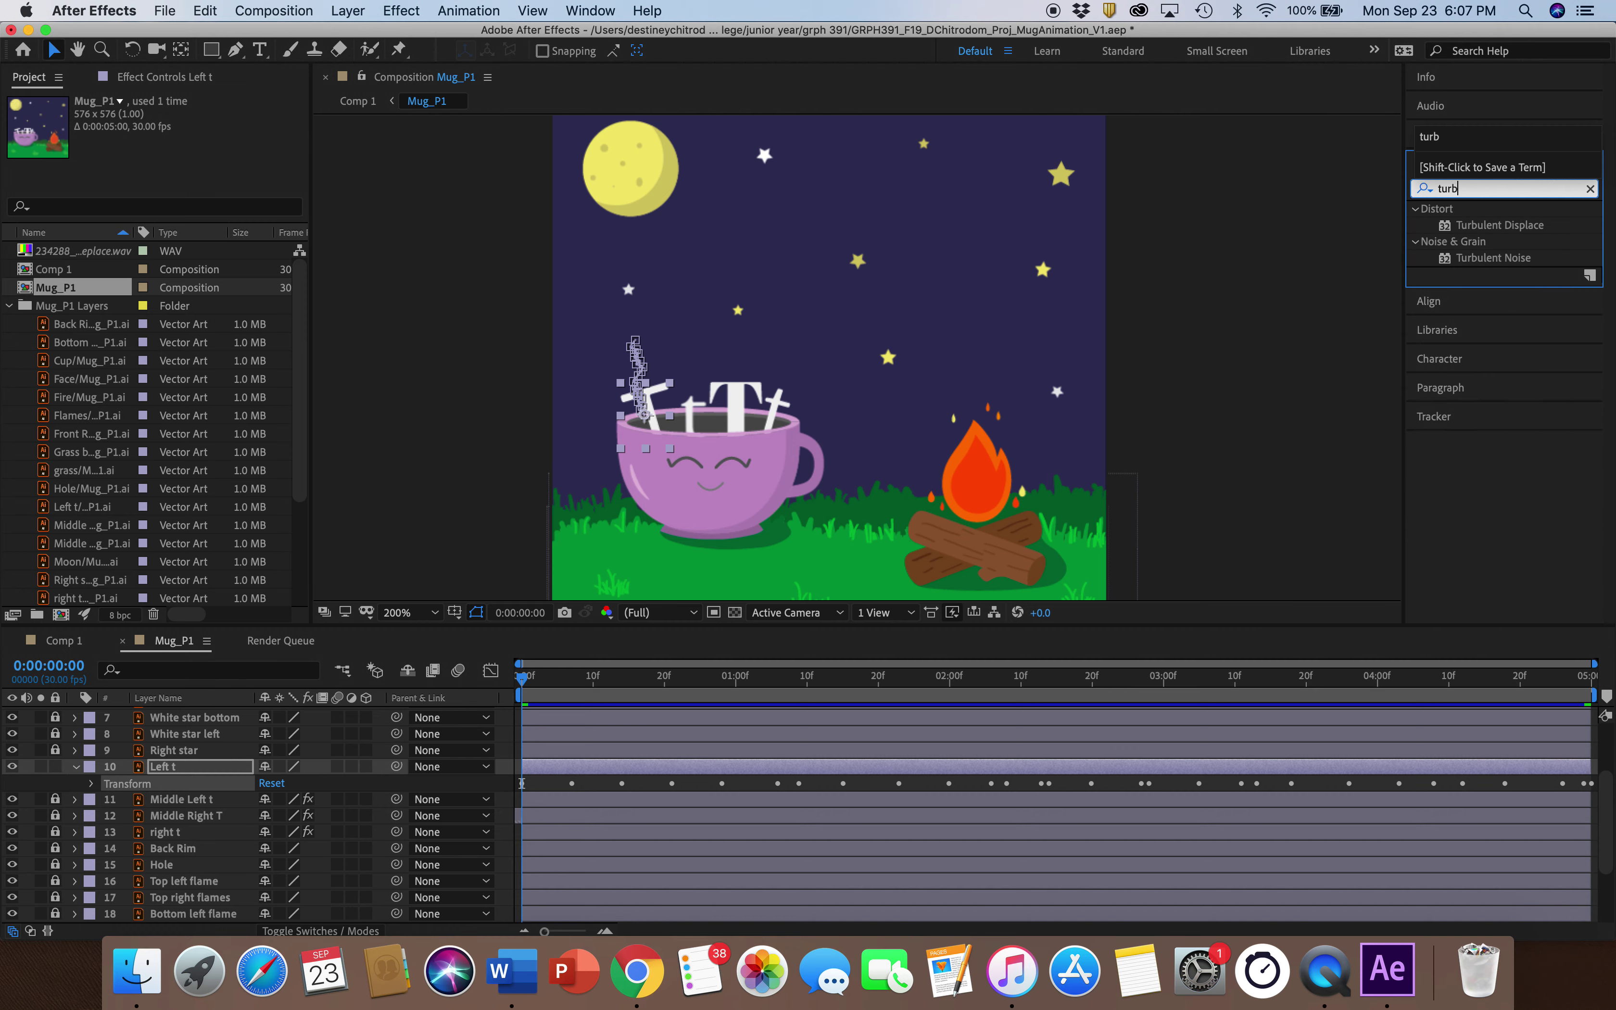
pyautogui.moveTo(1505, 230); pyautogui.dragTo(635, 775)
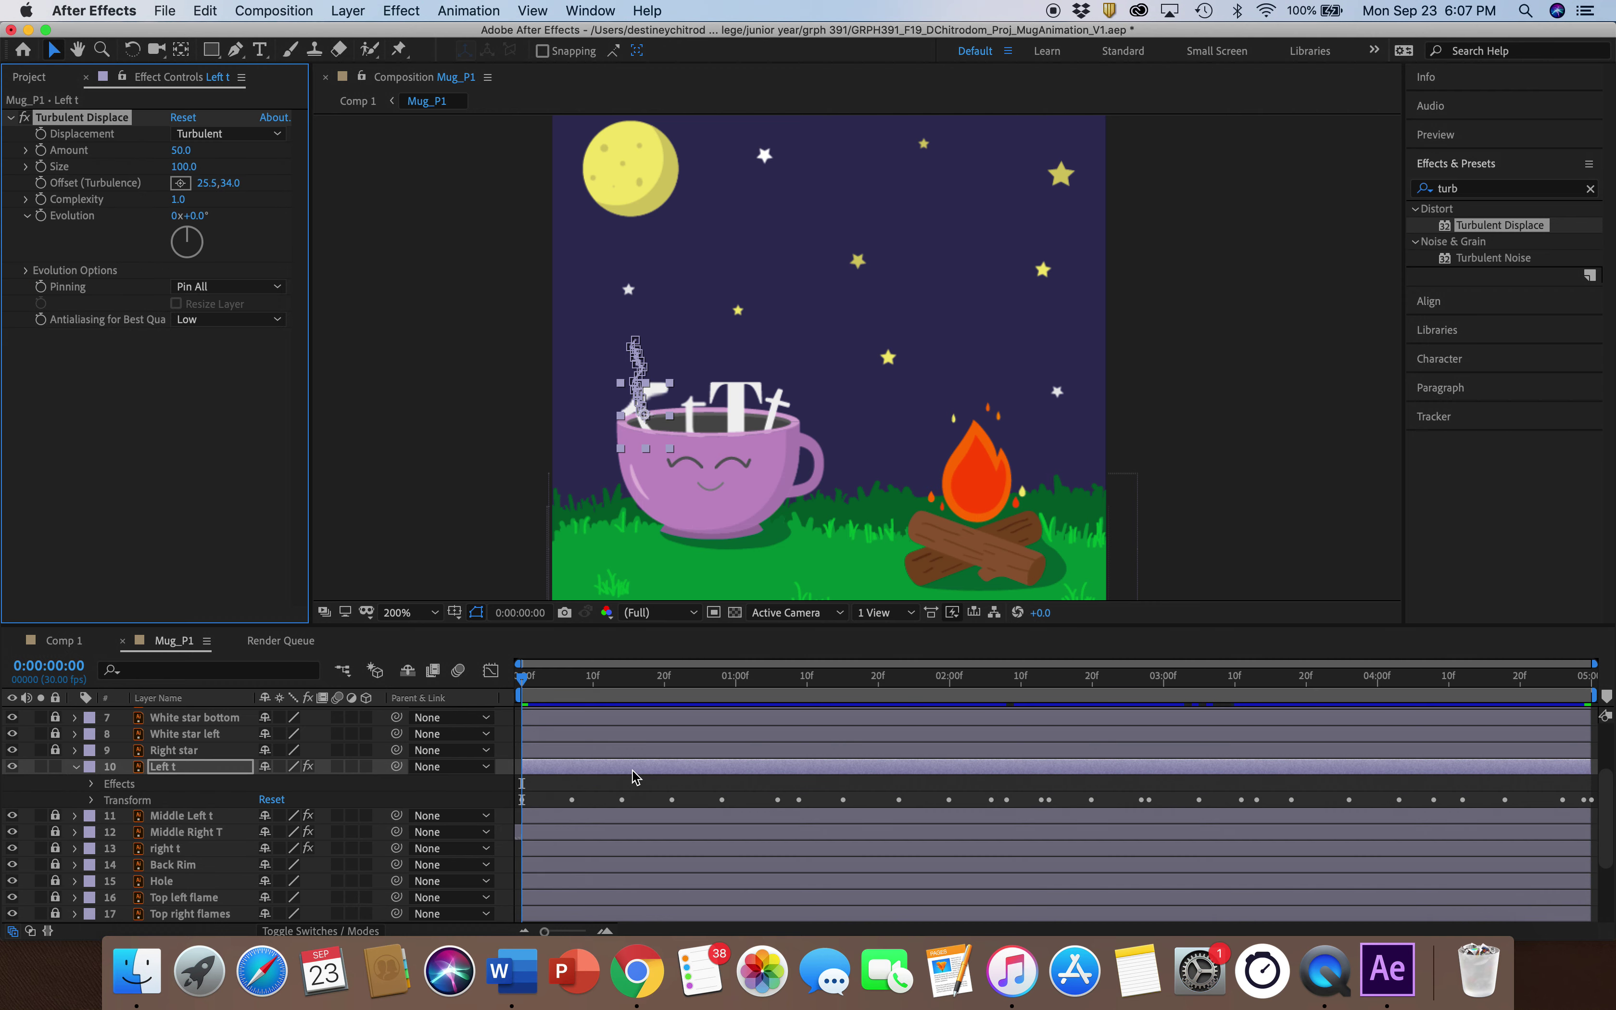
pyautogui.click(92, 785)
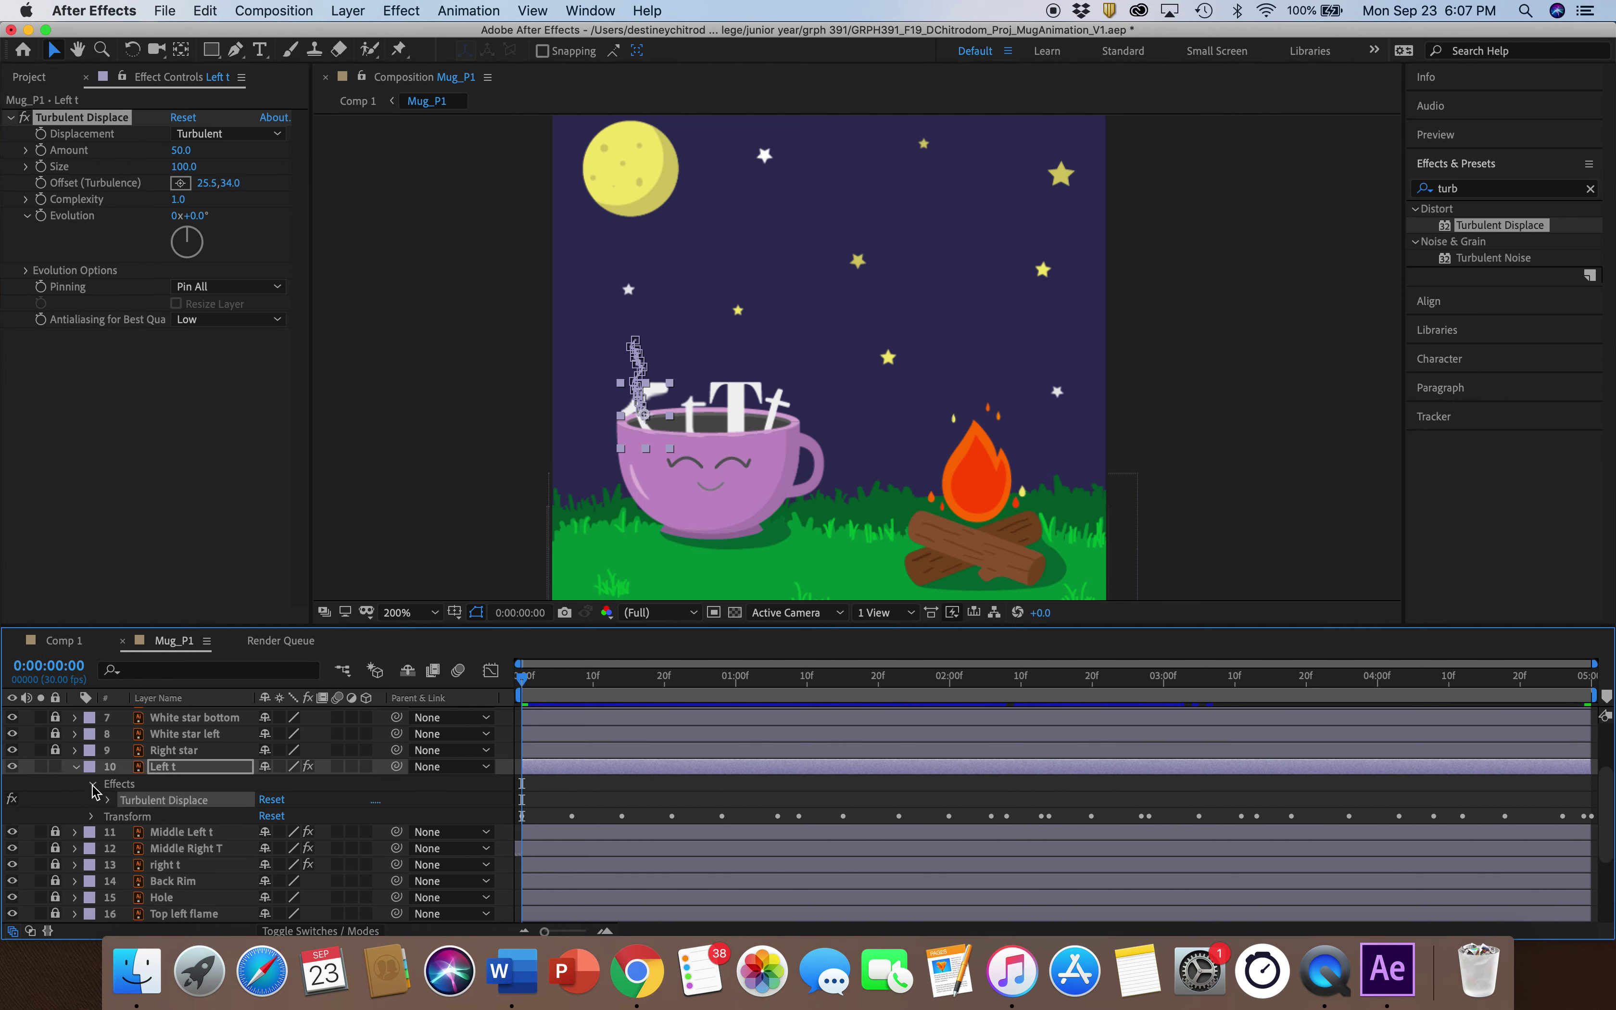
pyautogui.click(109, 801)
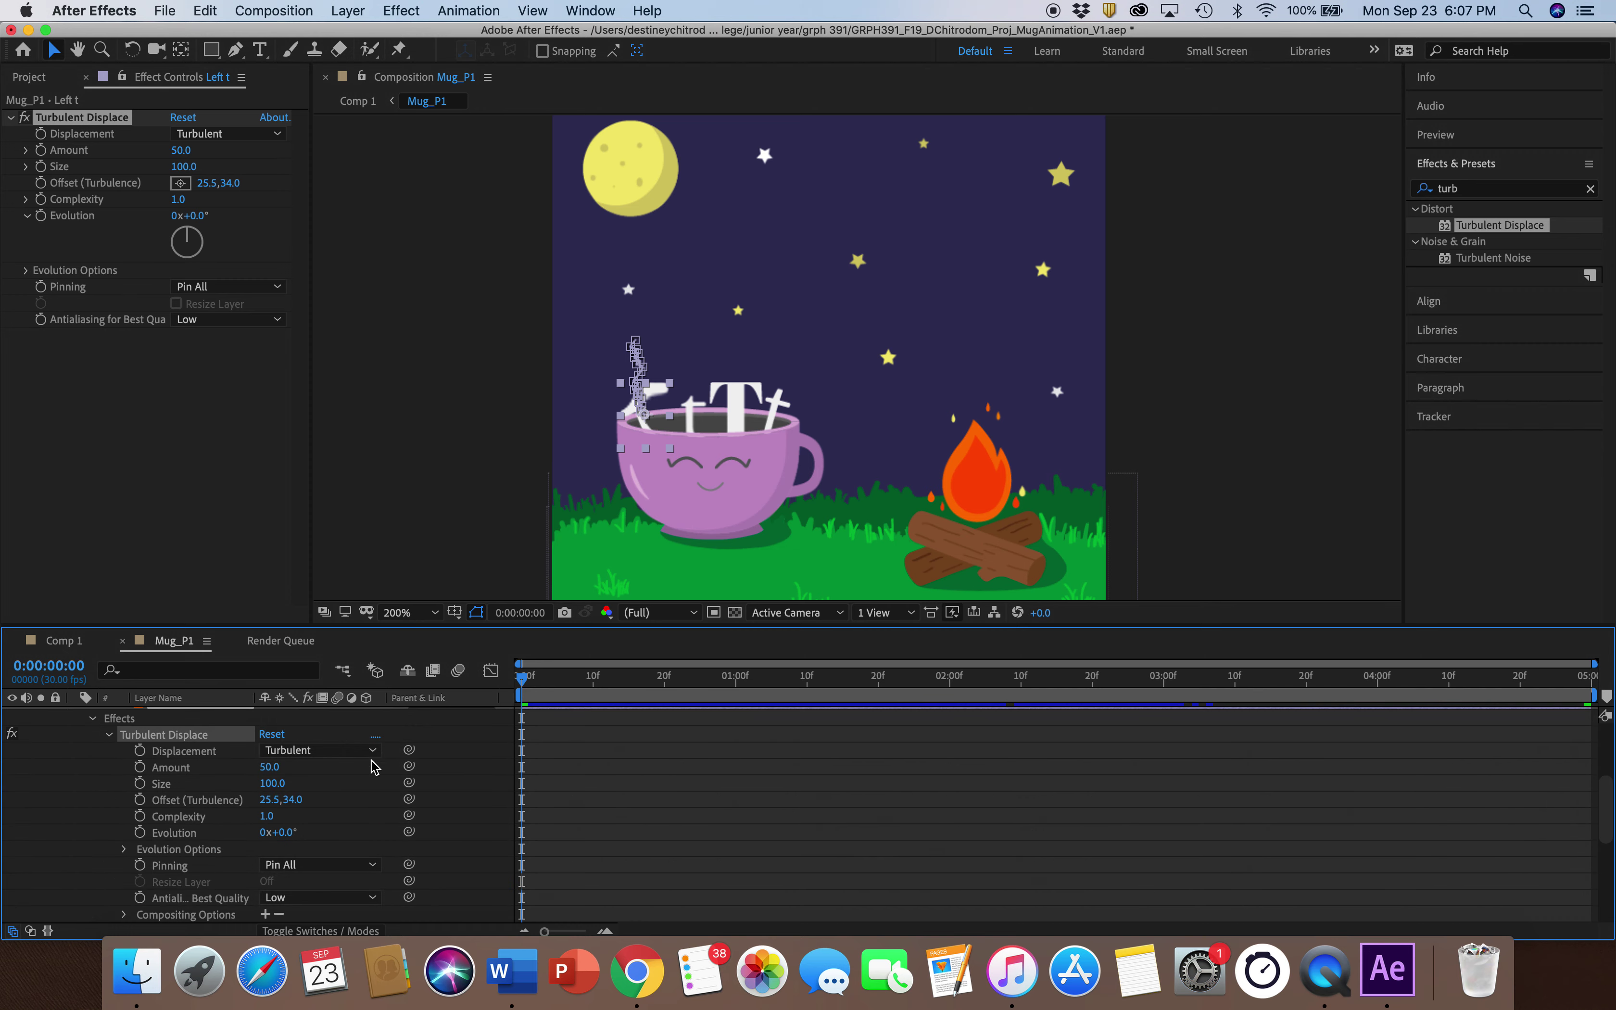
pyautogui.click(505, 490)
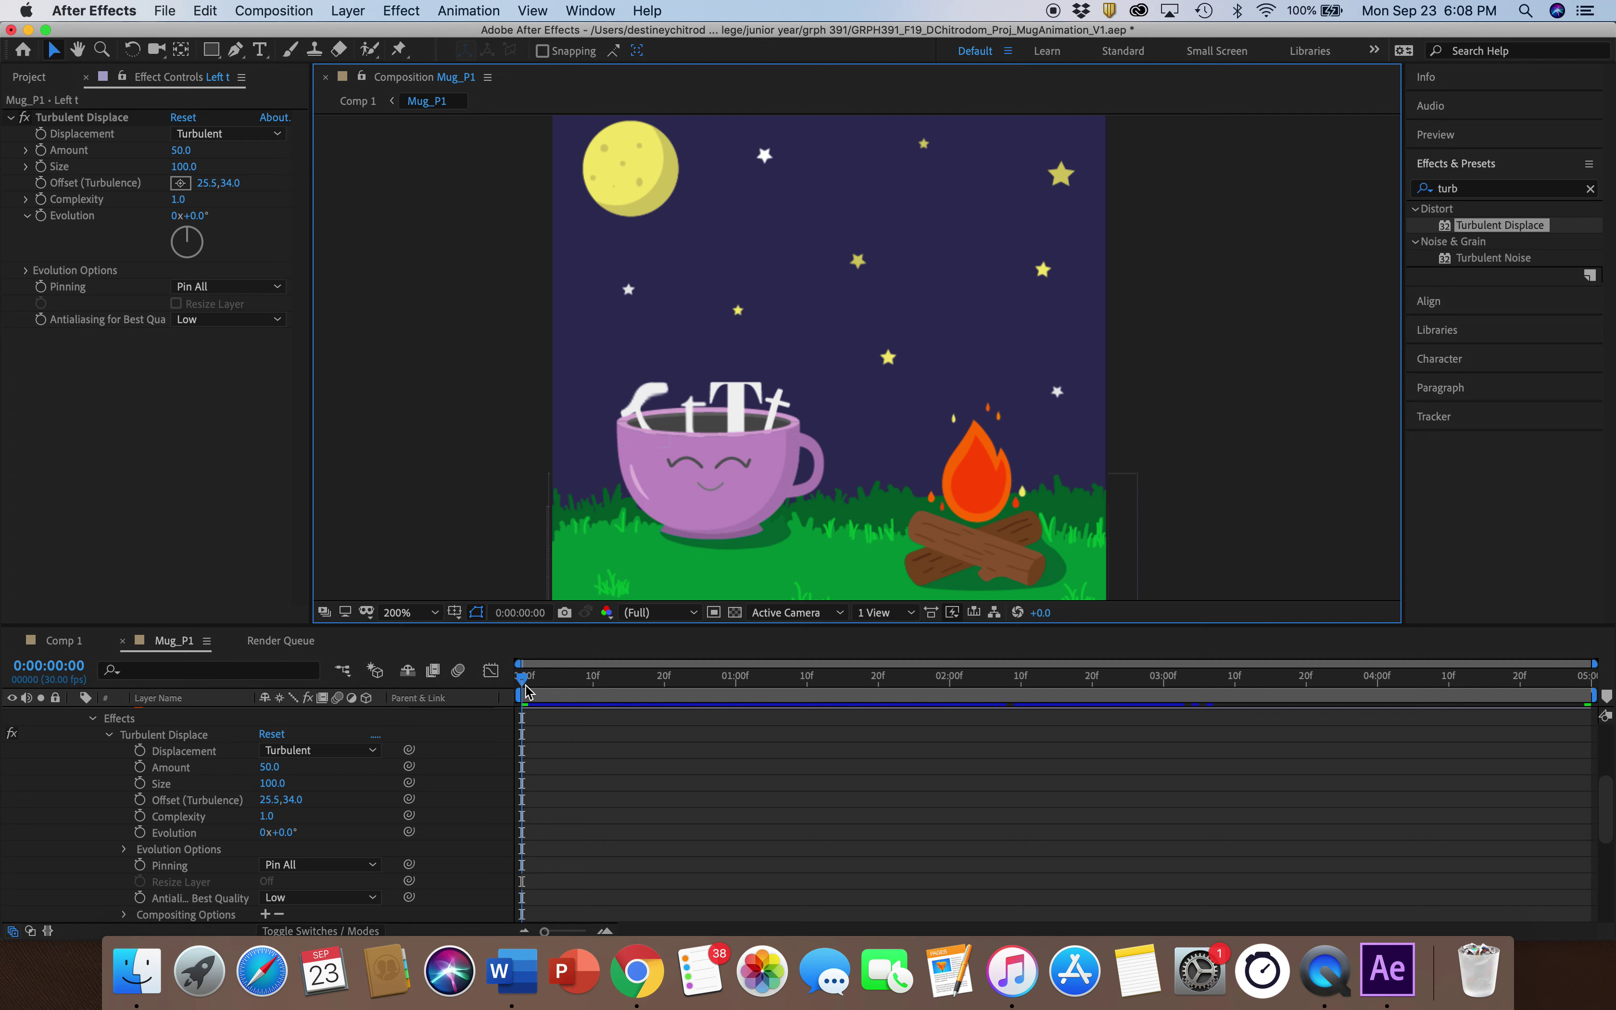
# Keyframe the Turbulent Displace Amount at 0 on the first frame and 60 at one second
pyautogui.click(141, 768)
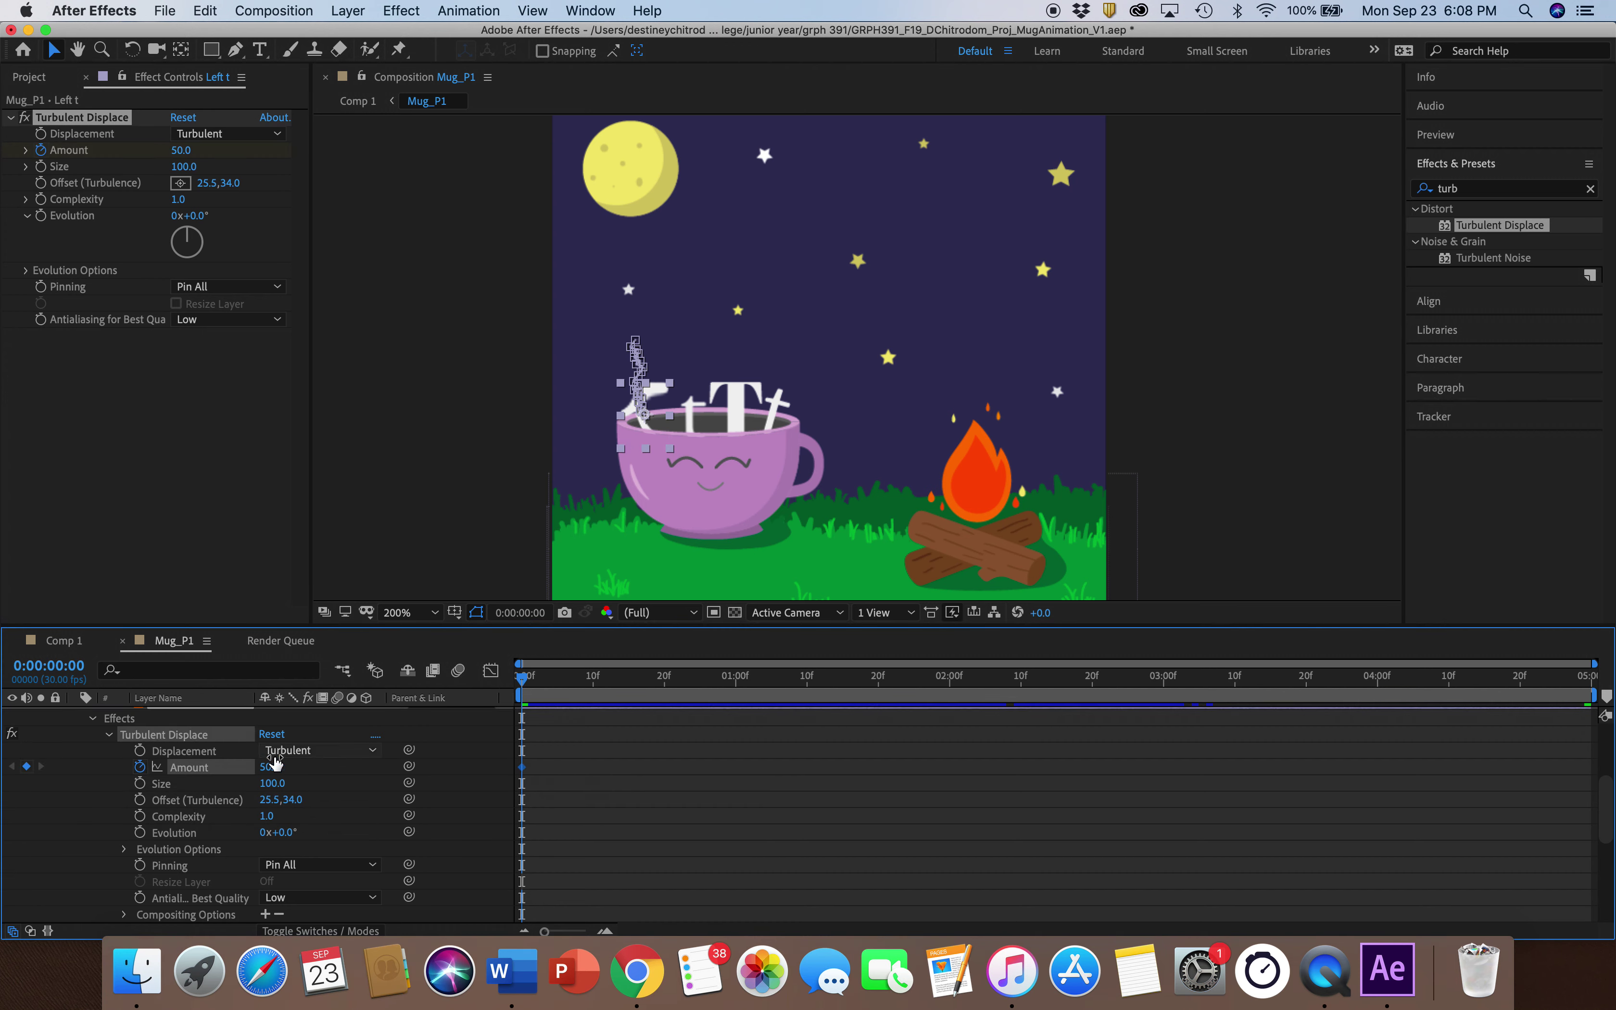
pyautogui.click(272, 768)
pyautogui.write('0')
pyautogui.click(769, 299)
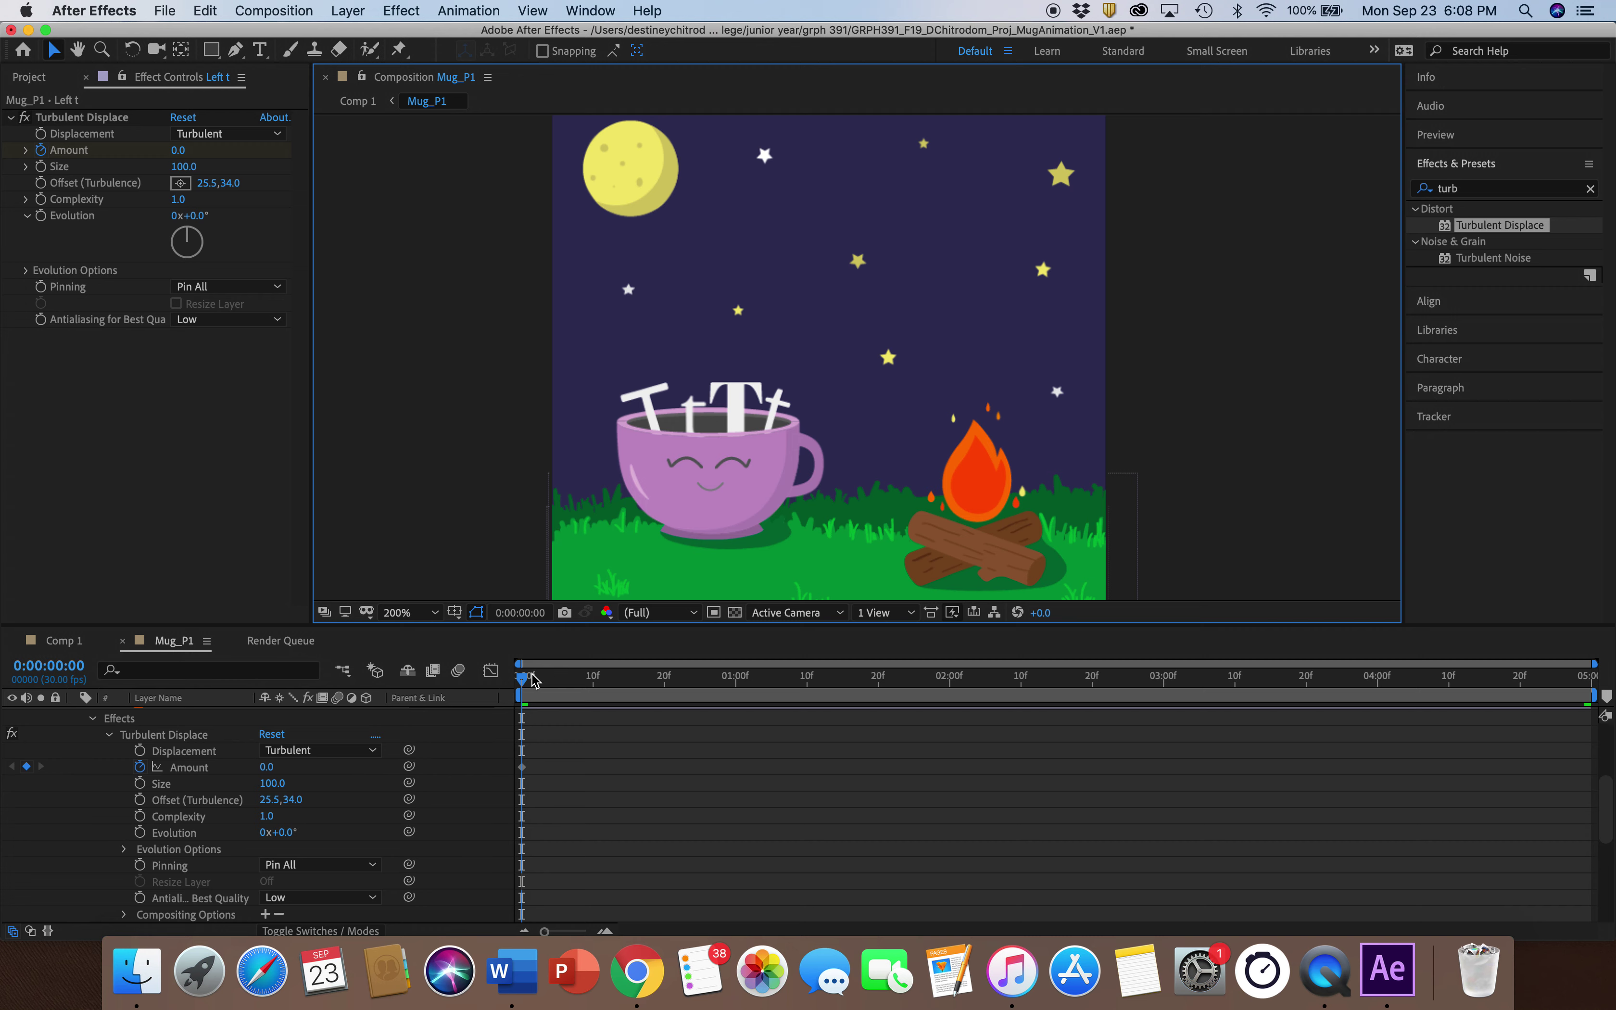
pyautogui.moveTo(535, 680); pyautogui.dragTo(736, 679)
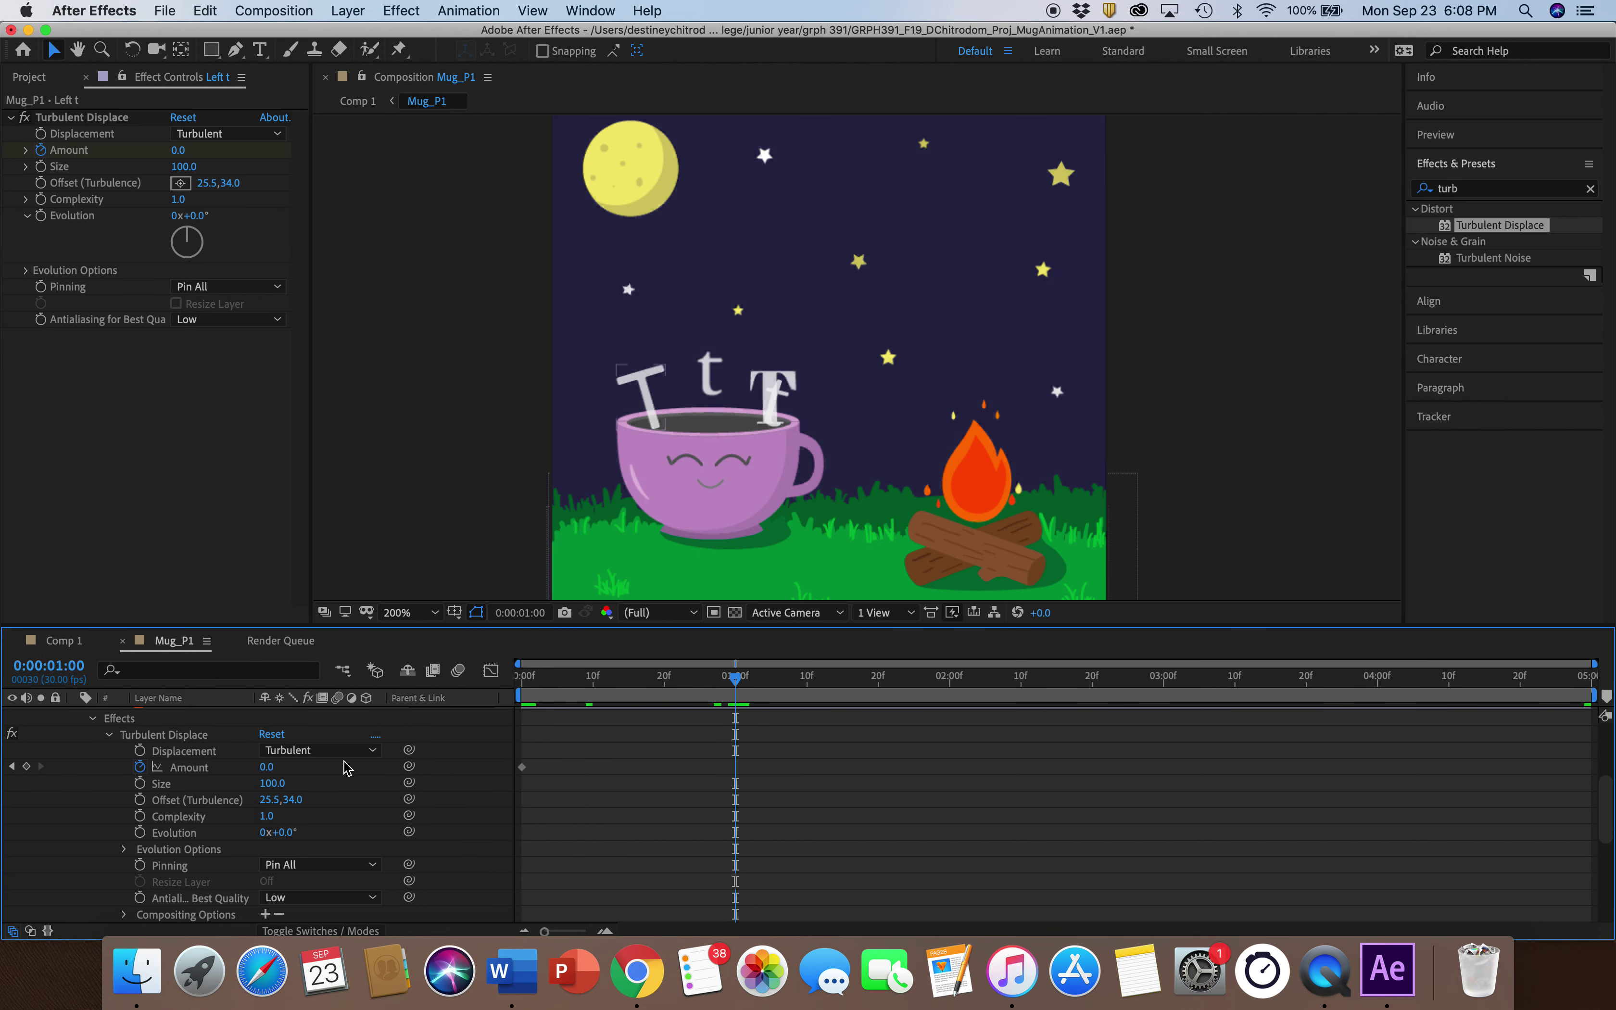
pyautogui.moveTo(267, 768); pyautogui.dragTo(324, 772)
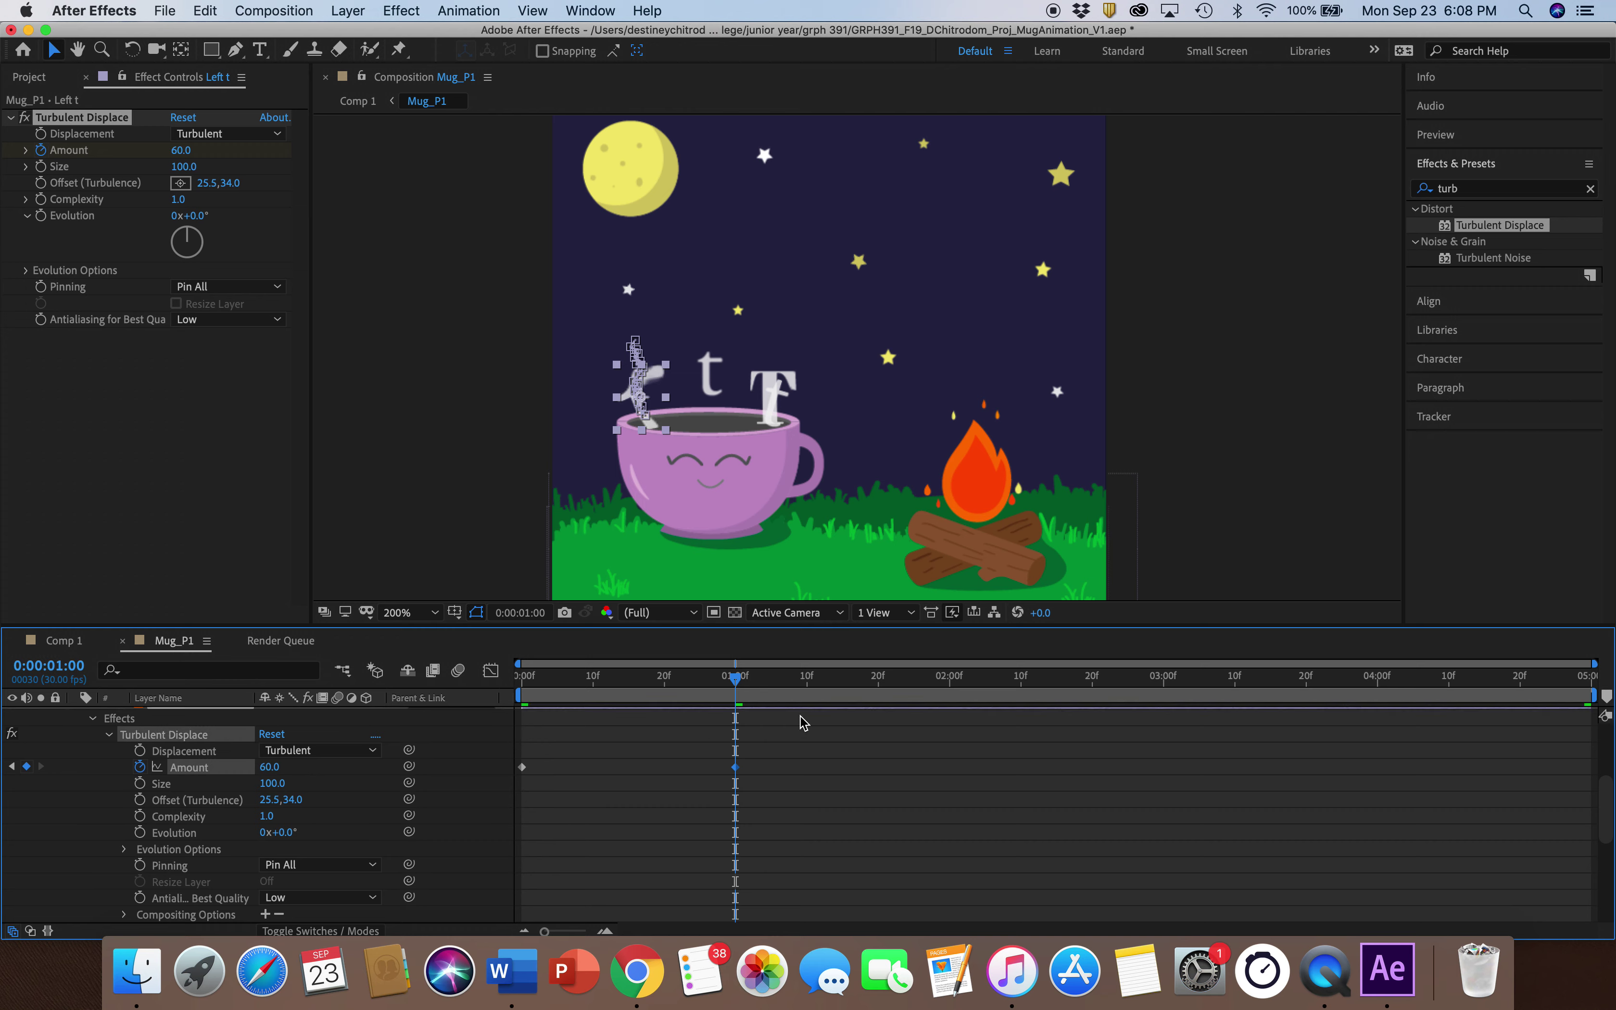
# Key the Amount to 94, 128 and 171 at two, three and four seconds, then preview
pyautogui.moveTo(738, 682); pyautogui.dragTo(950, 726)
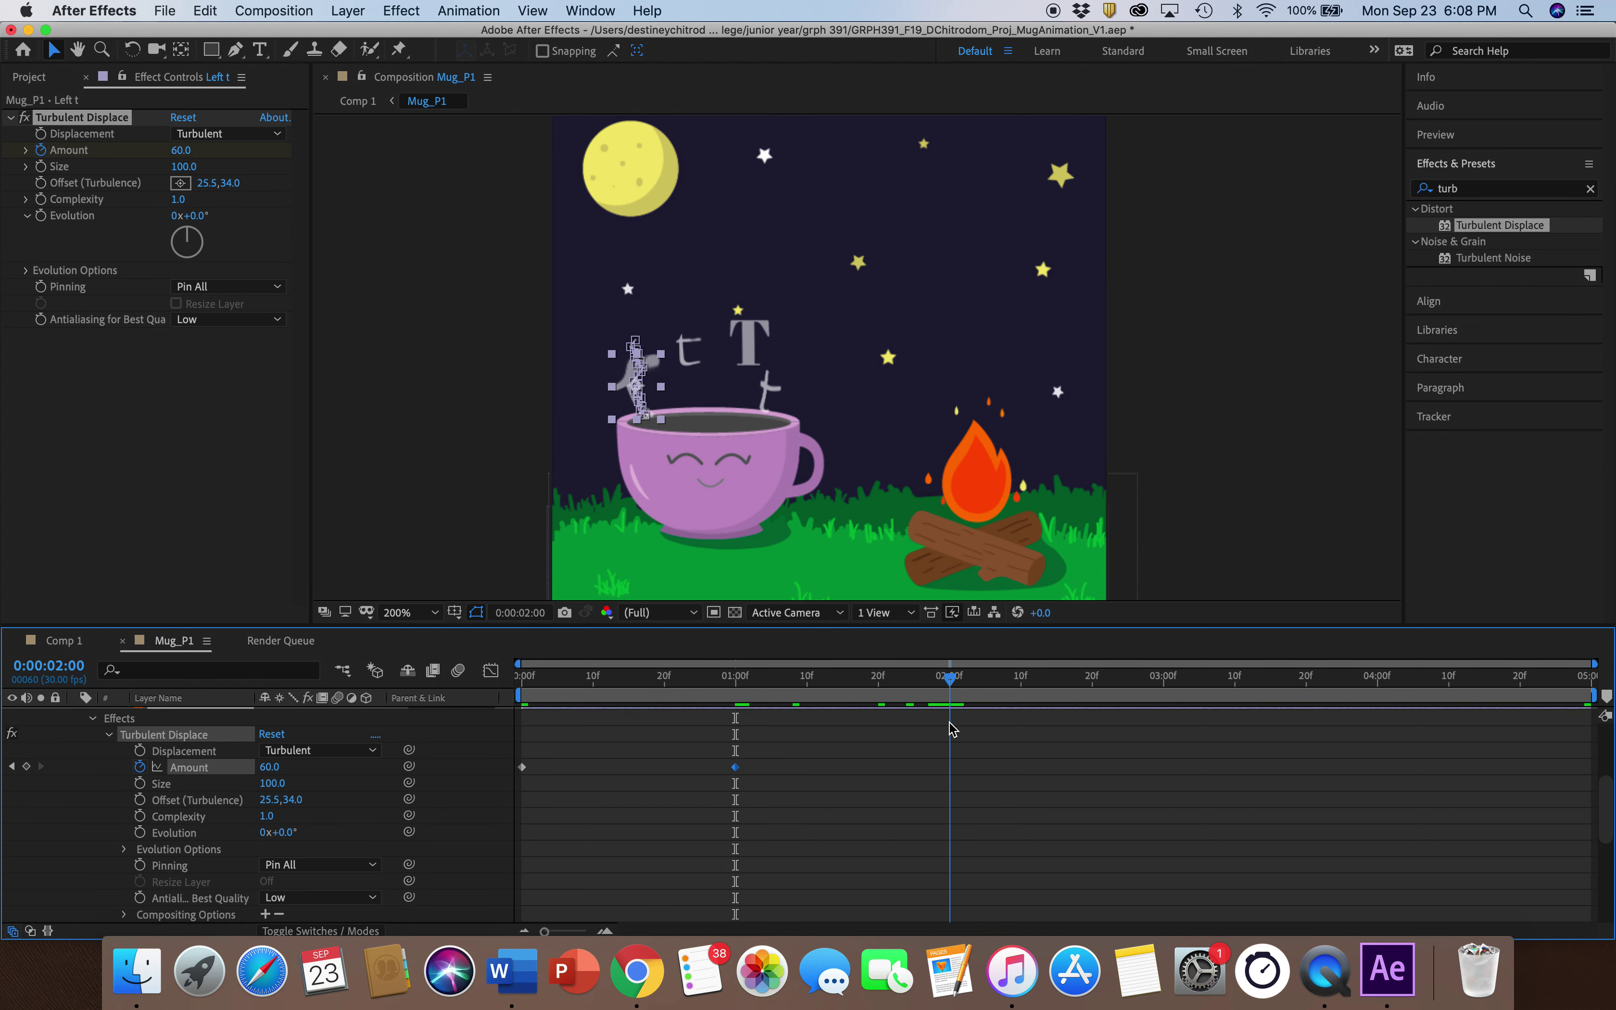
pyautogui.moveTo(267, 768); pyautogui.dragTo(302, 775)
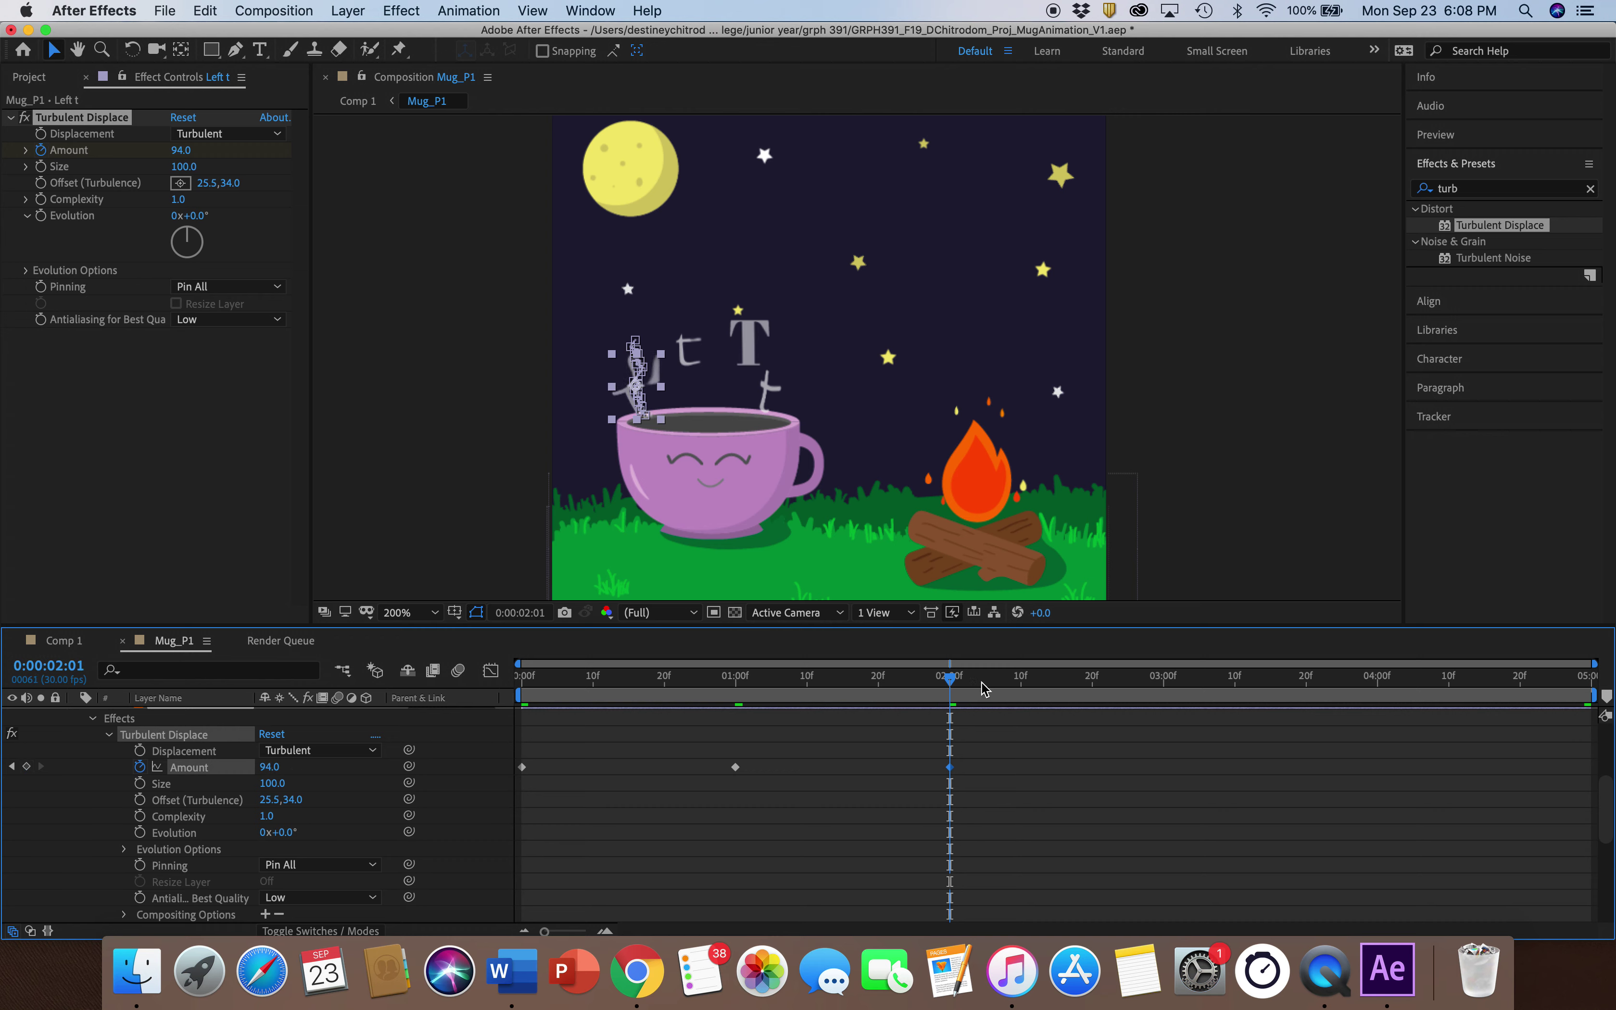
pyautogui.moveTo(993, 689); pyautogui.dragTo(1170, 710)
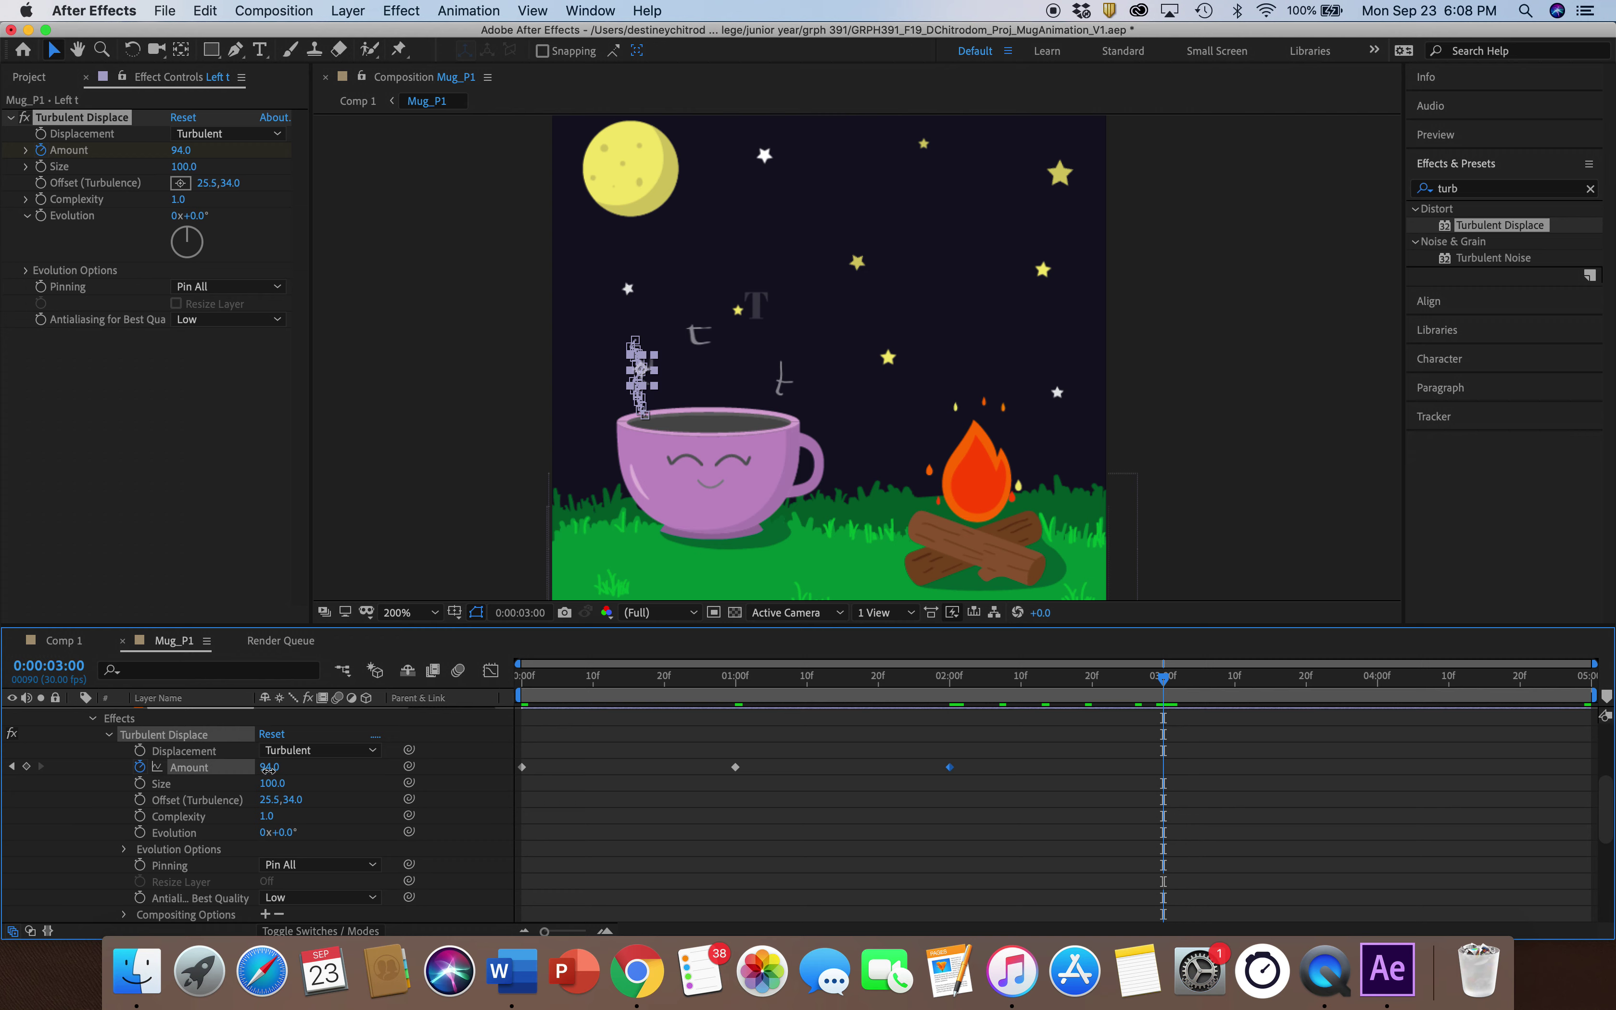
pyautogui.moveTo(271, 768); pyautogui.dragTo(300, 769)
pyautogui.moveTo(1166, 689); pyautogui.dragTo(1378, 710)
pyautogui.moveTo(273, 768); pyautogui.dragTo(316, 771)
pyautogui.click(522, 676)
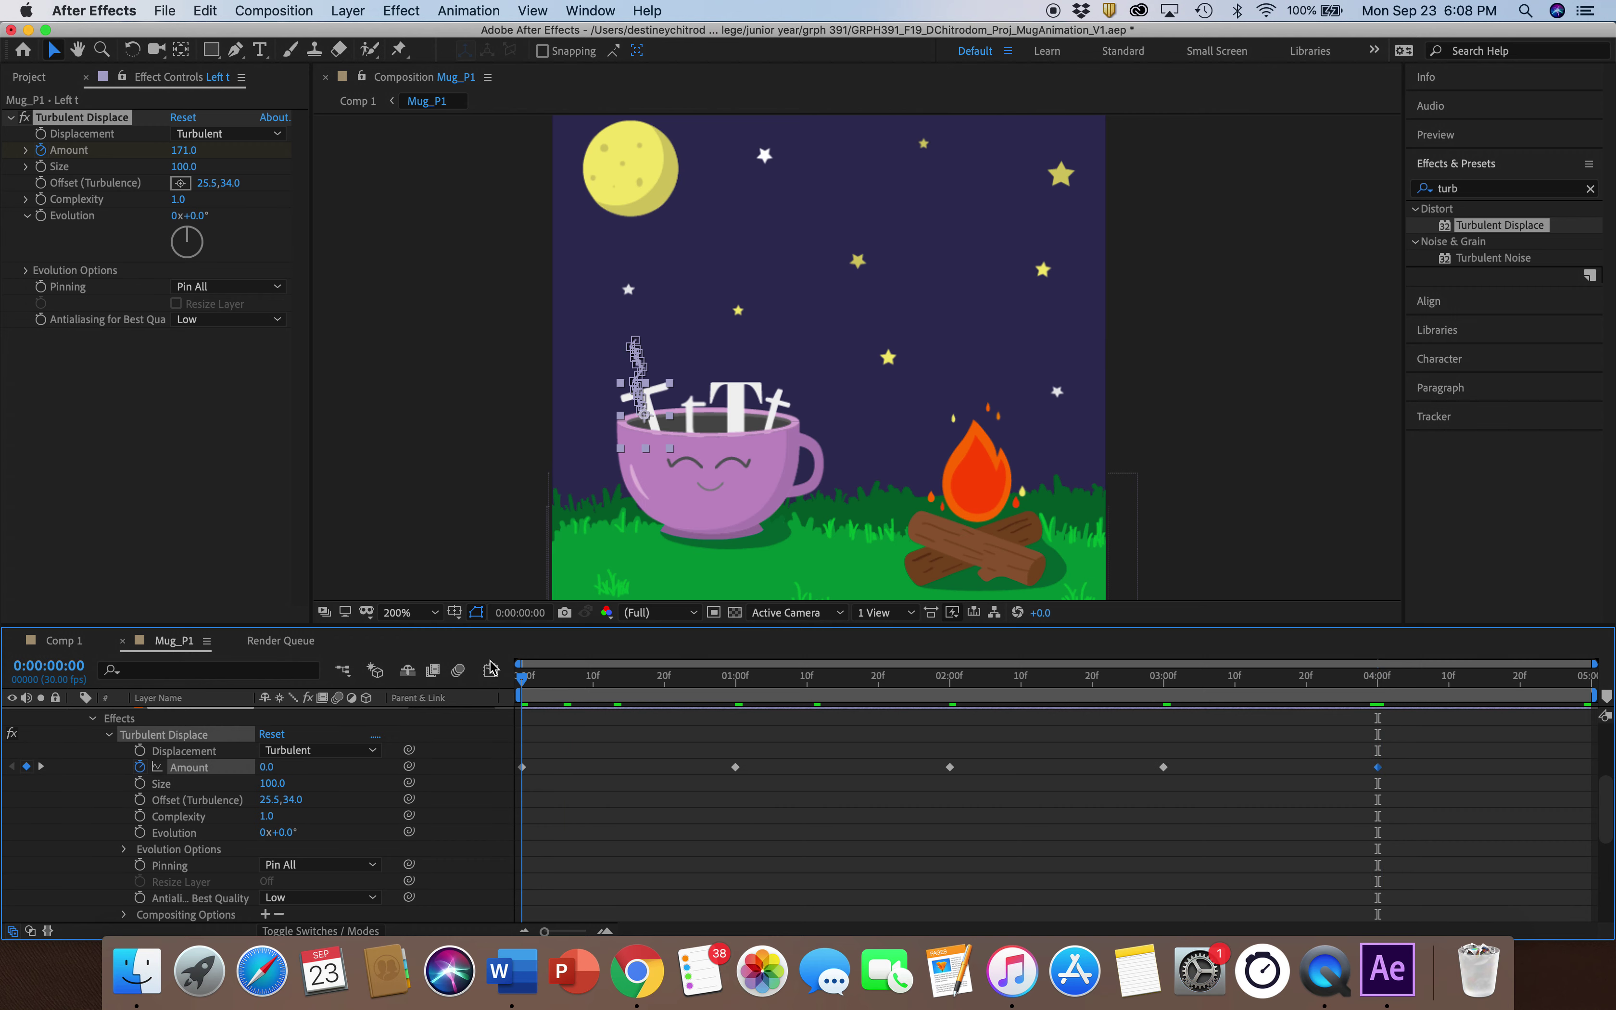
pyautogui.press('space')
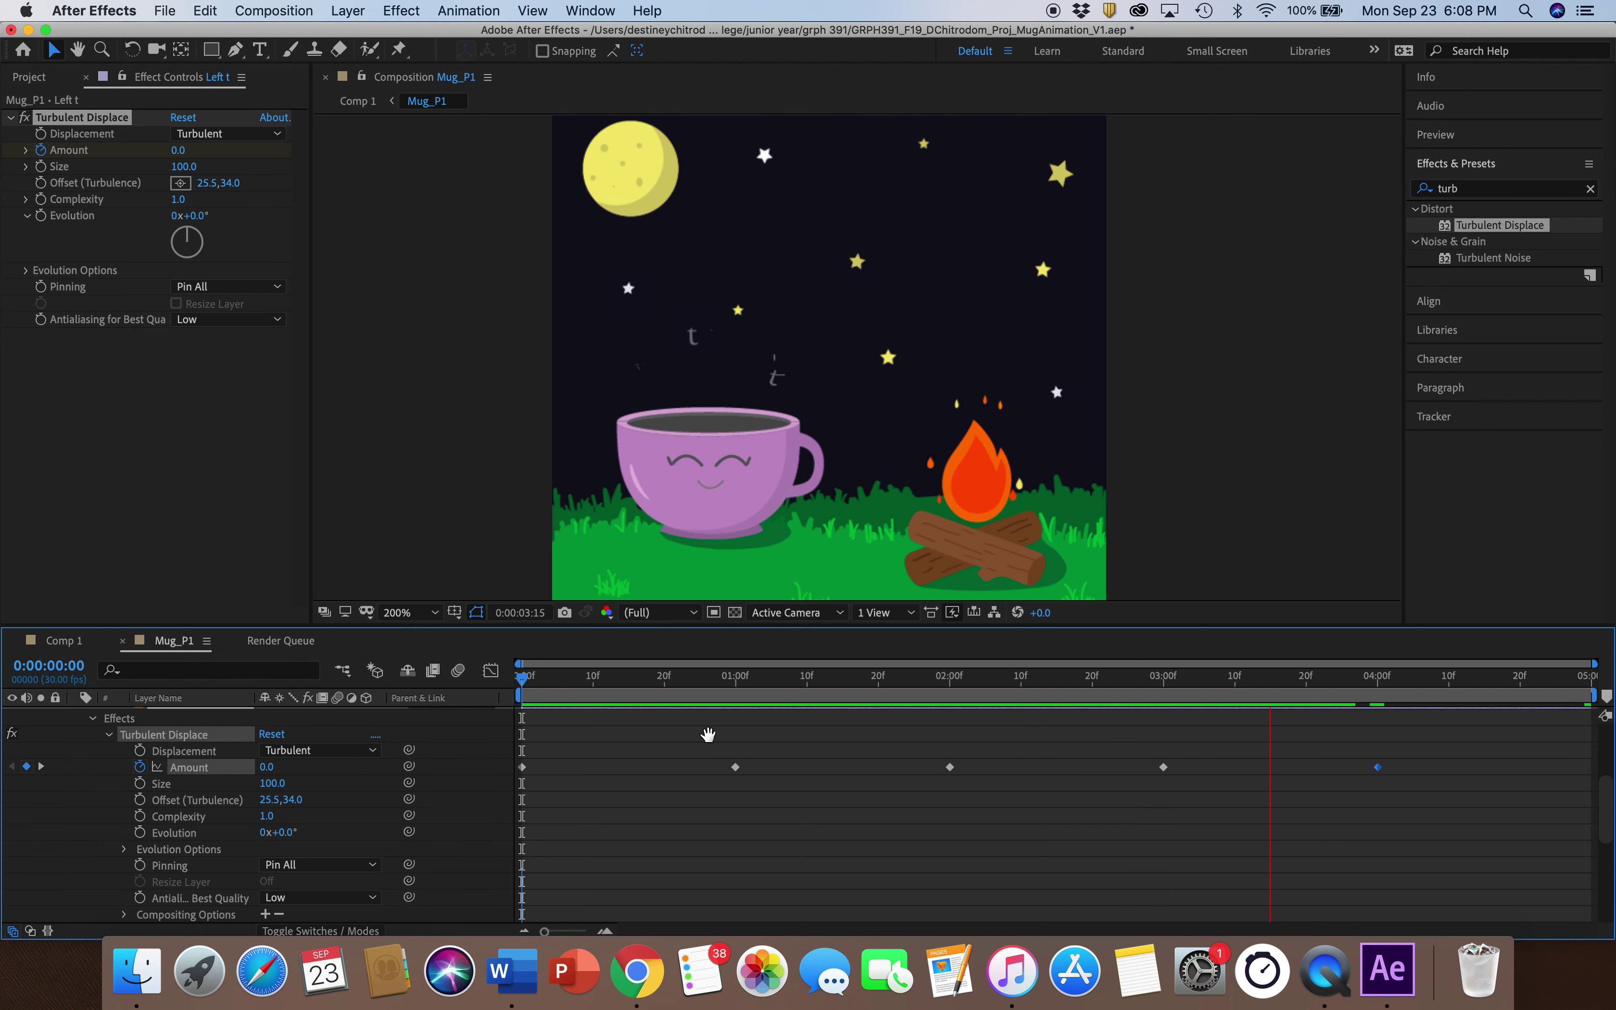
# Keyframe the Offset (Turbulence) at 25.5,34.0 on the first frame and shift it left at one second
pyautogui.press('space')
pyautogui.press('Home')
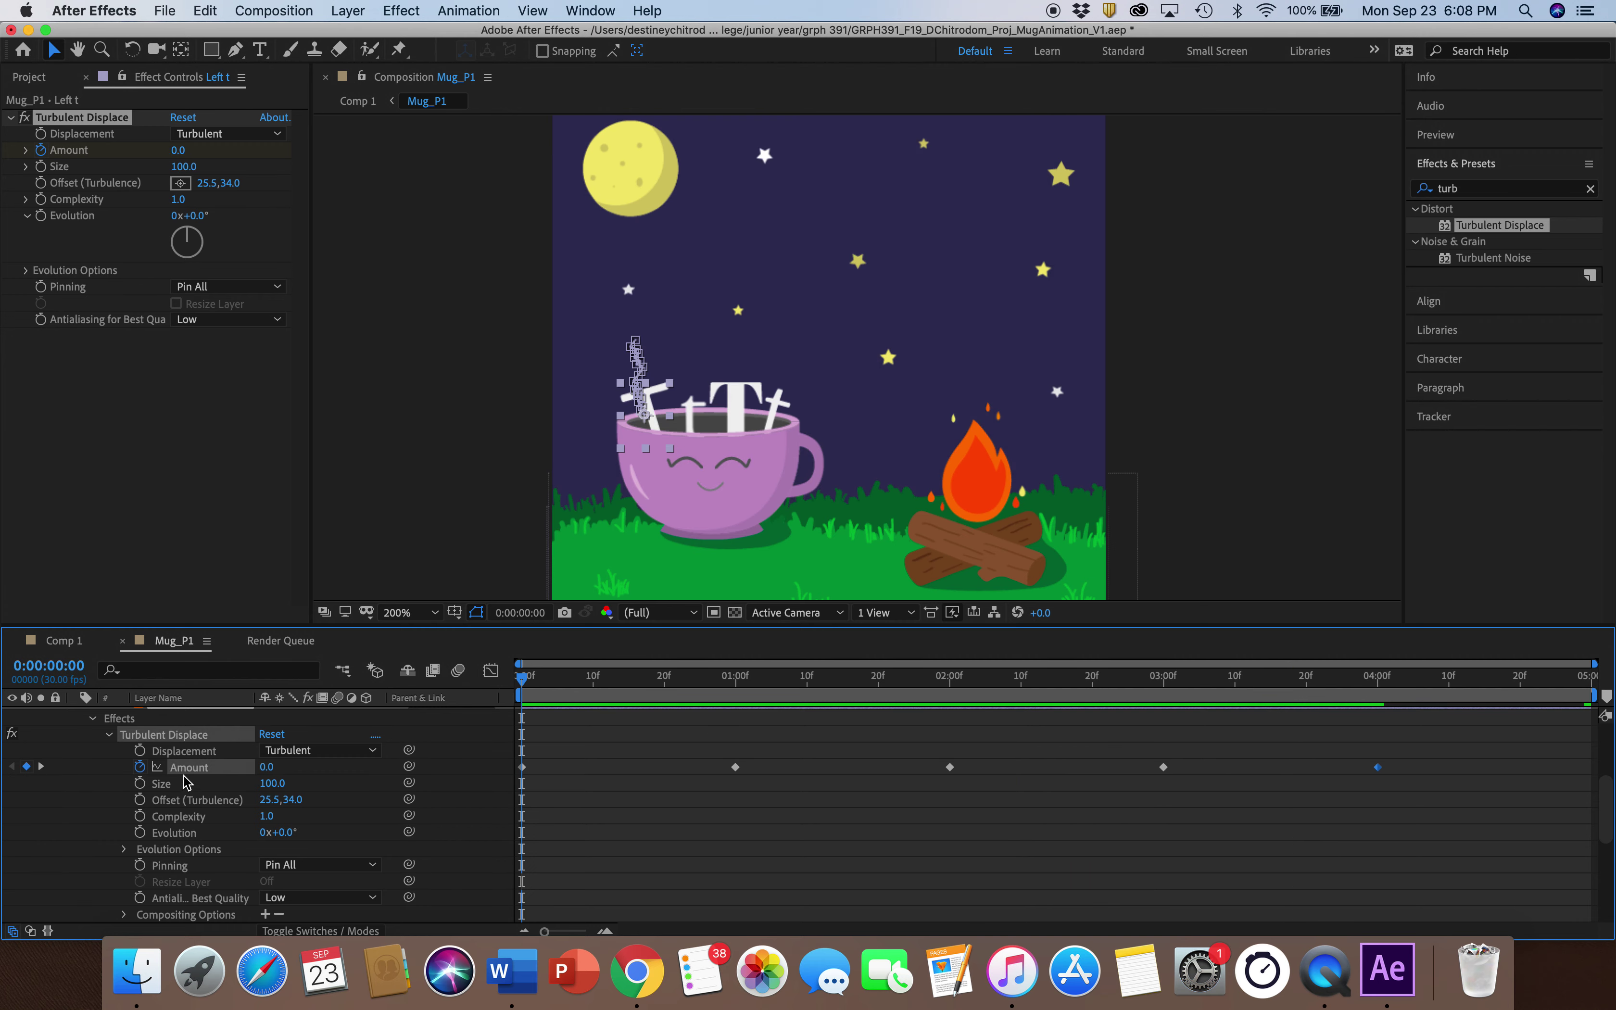
pyautogui.click(141, 800)
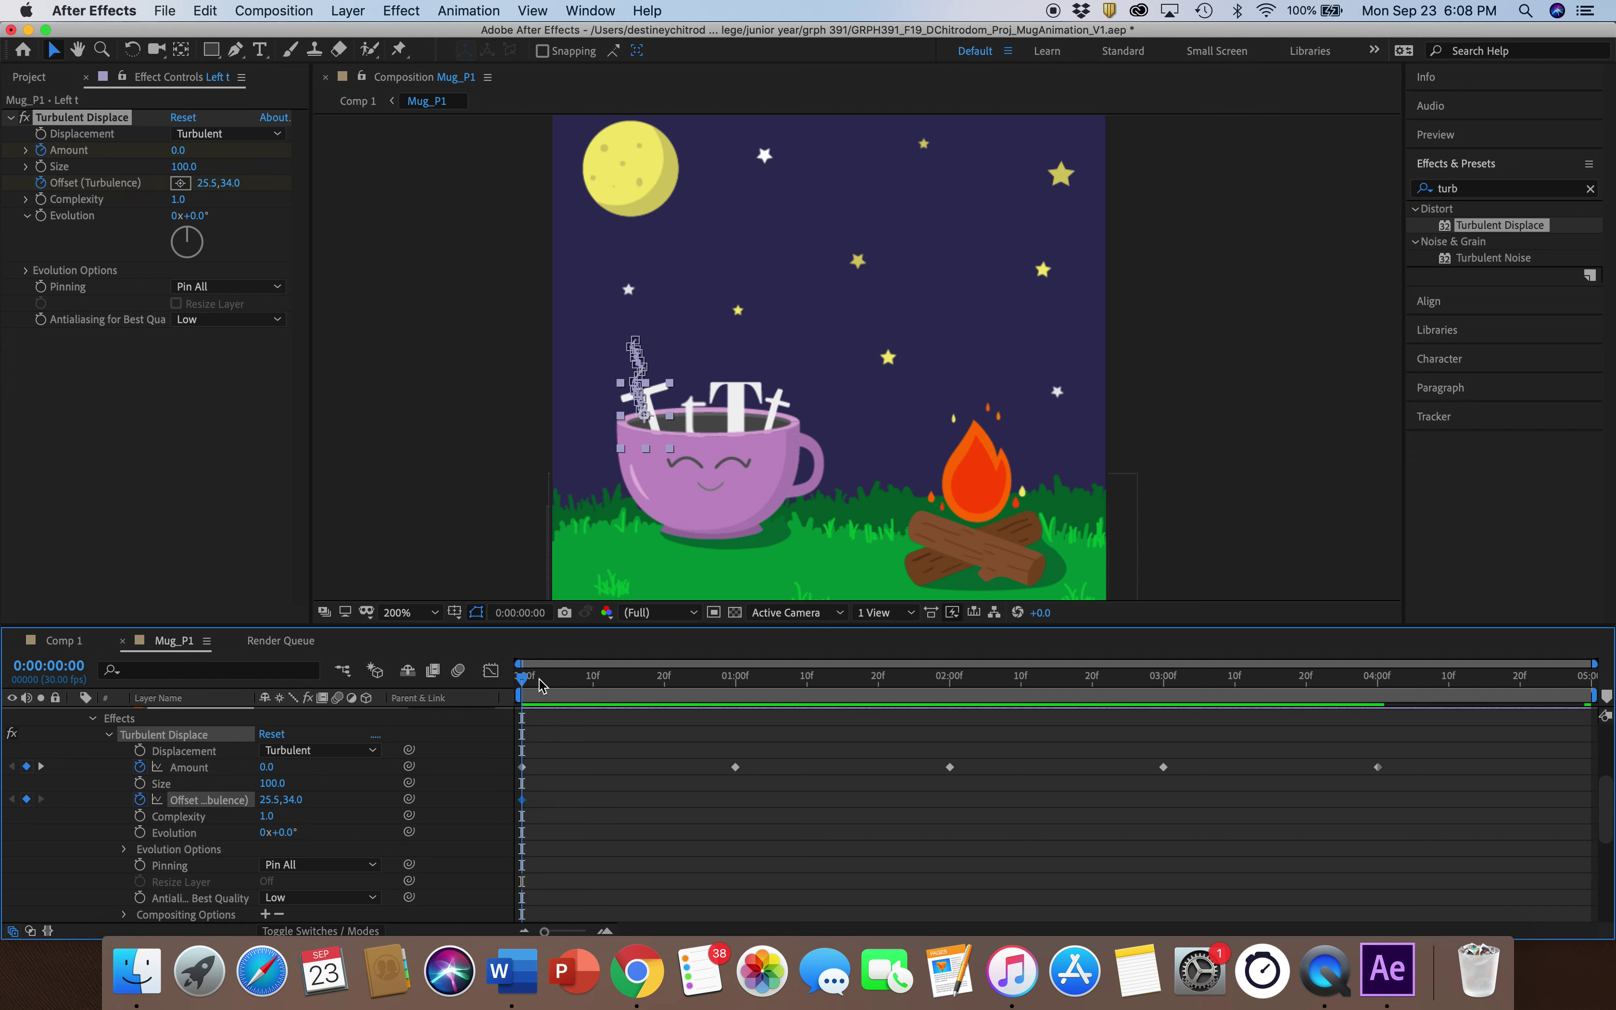
pyautogui.moveTo(534, 691); pyautogui.dragTo(736, 688)
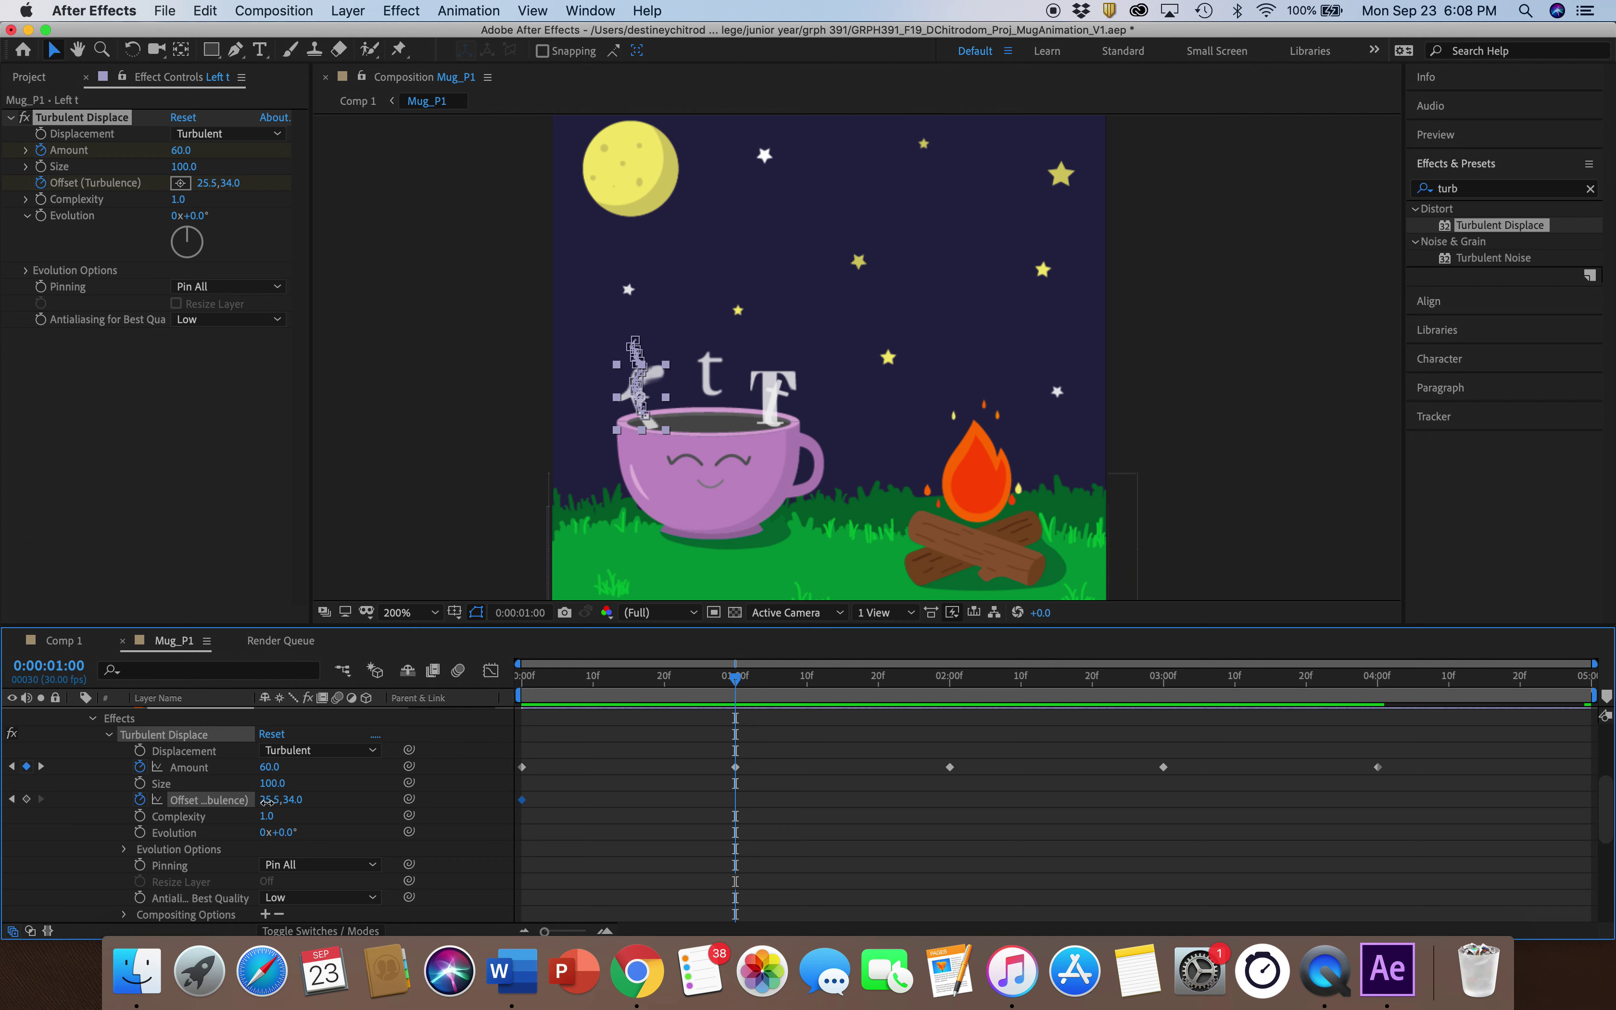
pyautogui.moveTo(267, 799); pyautogui.dragTo(239, 802)
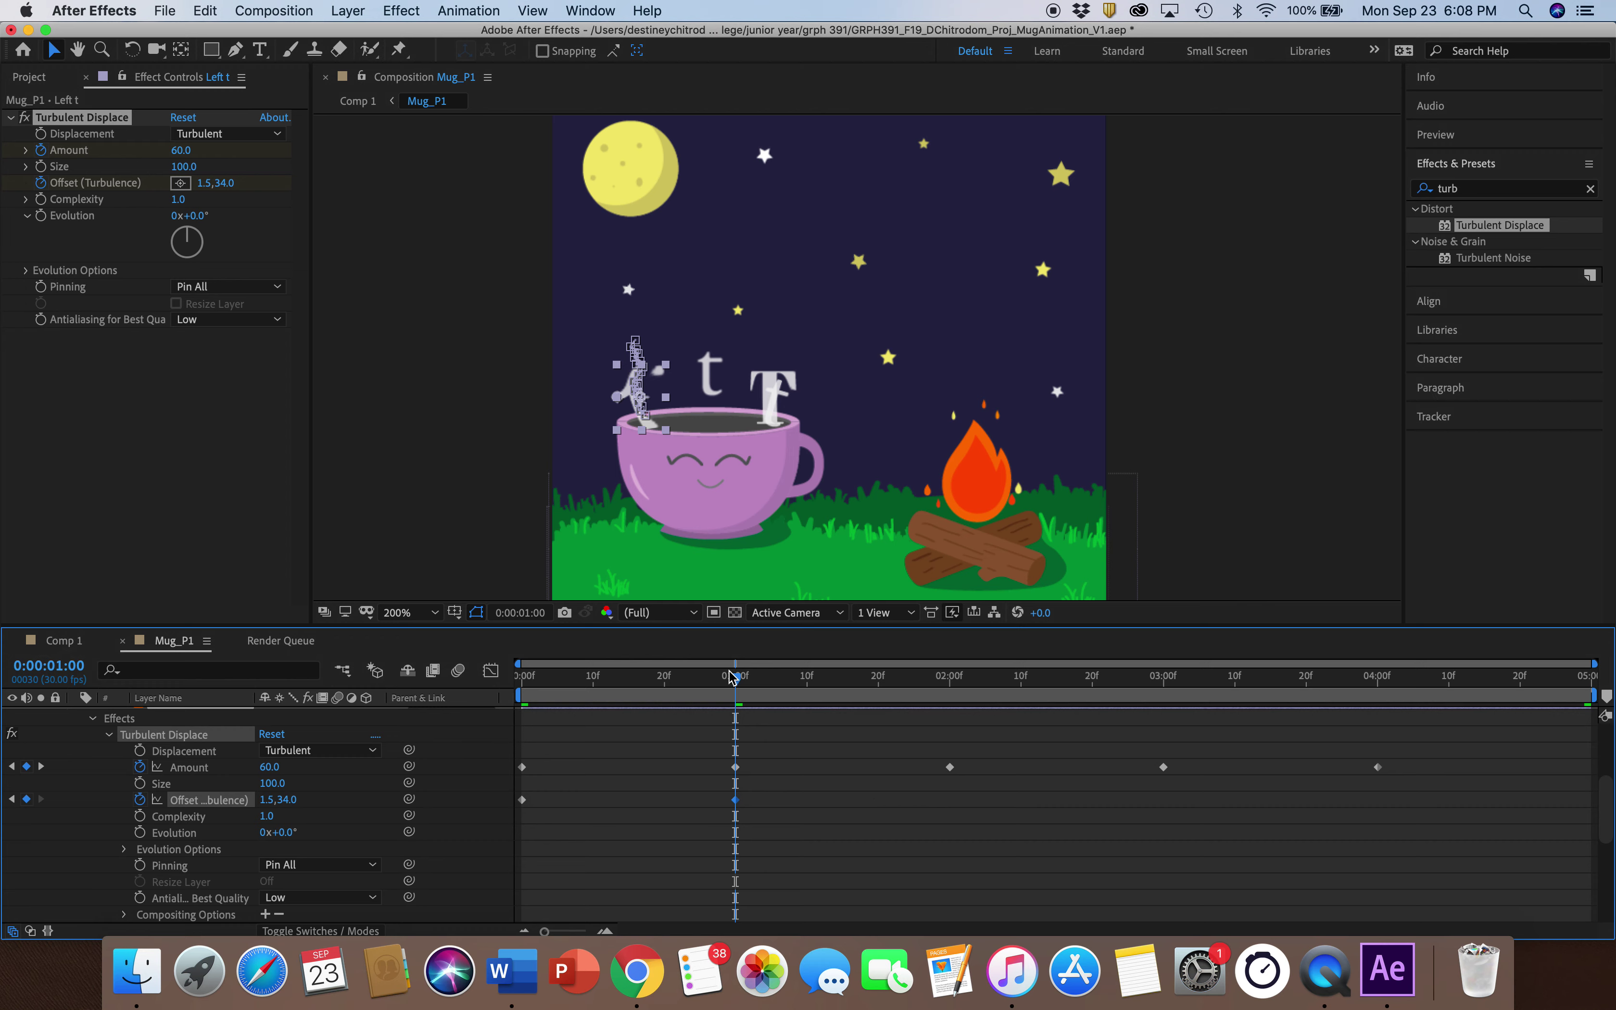
# Shift the Offset further left at two seconds, -88.5,34.0 at three and -114.5,34.0 at four
pyautogui.moveTo(735, 679); pyautogui.dragTo(952, 718)
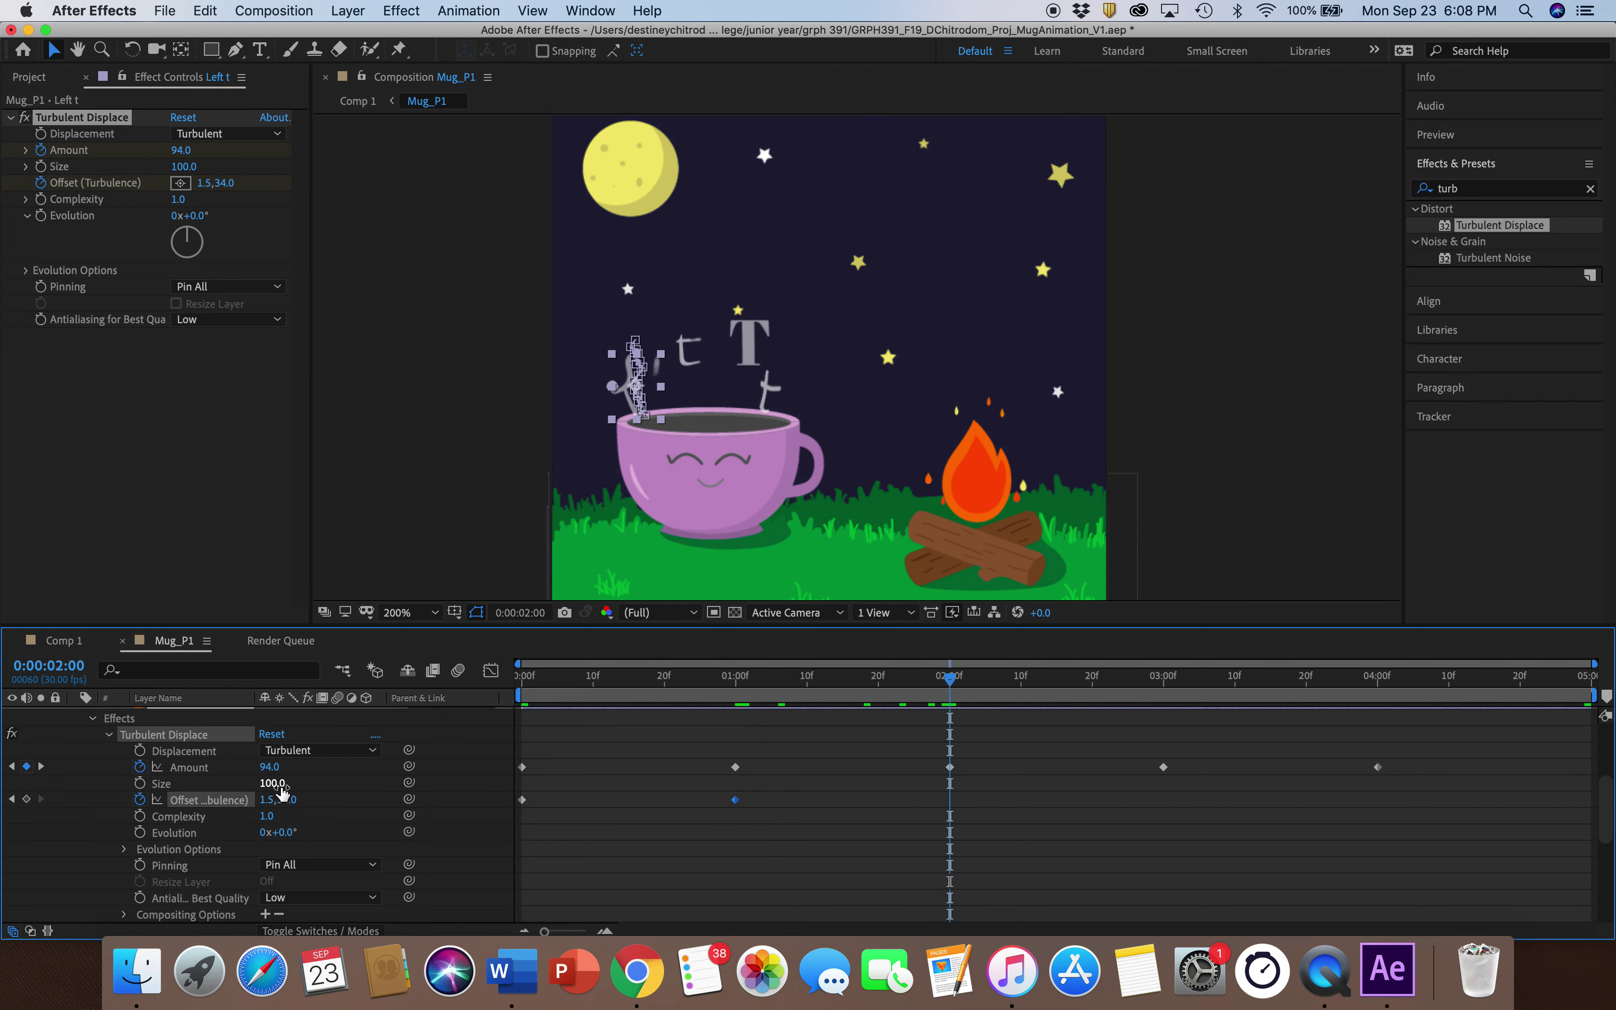
pyautogui.moveTo(271, 800); pyautogui.dragTo(192, 799)
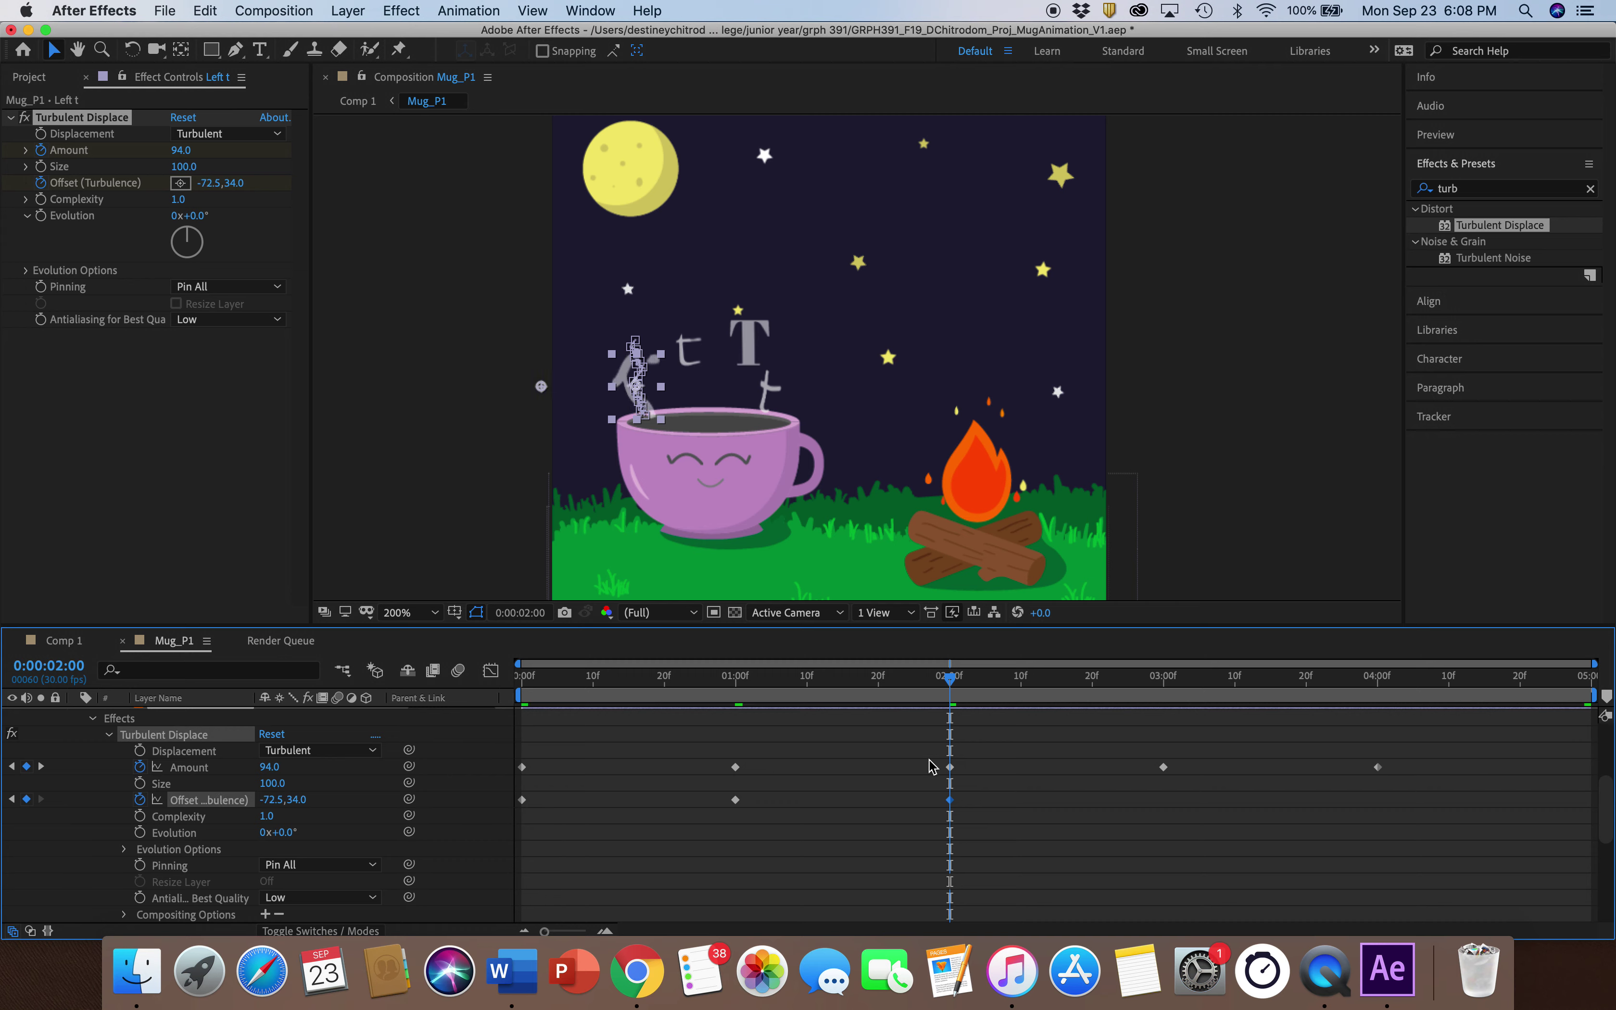
pyautogui.moveTo(955, 681); pyautogui.dragTo(1170, 706)
pyautogui.moveTo(271, 799); pyautogui.dragTo(259, 810)
pyautogui.moveTo(1200, 688); pyautogui.dragTo(1377, 714)
pyautogui.moveTo(279, 800); pyautogui.dragTo(251, 800)
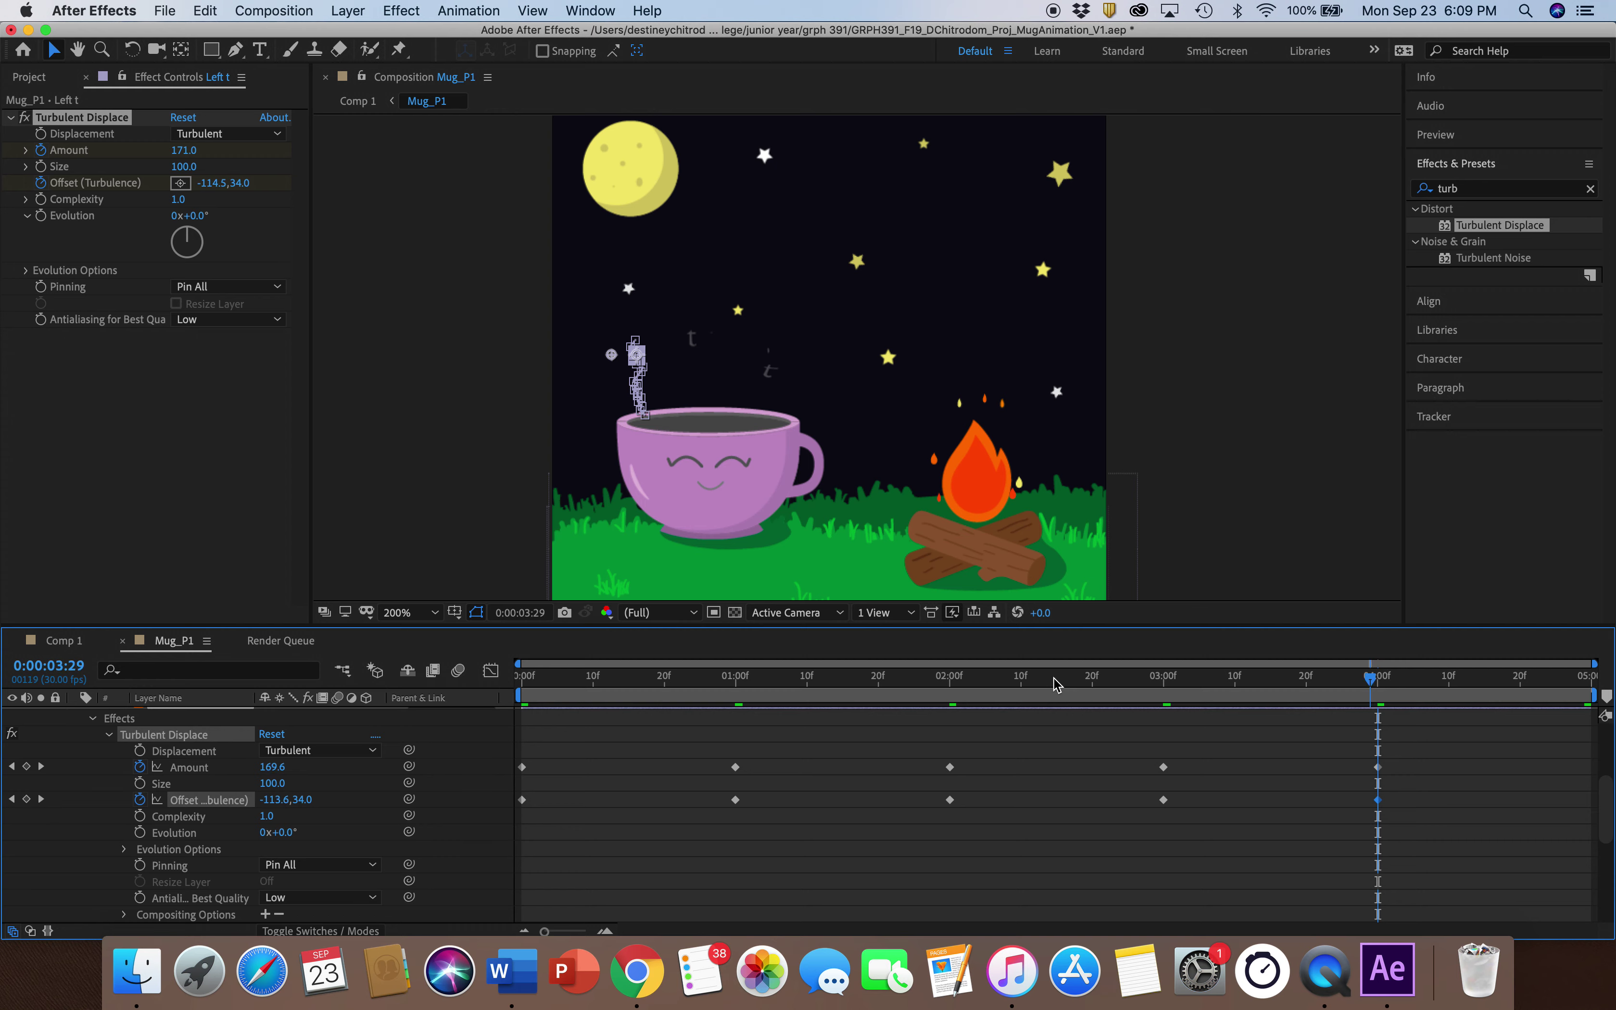
# Preview the turbulence animation from the first frame with no keyframes selected
pyautogui.press('Home')
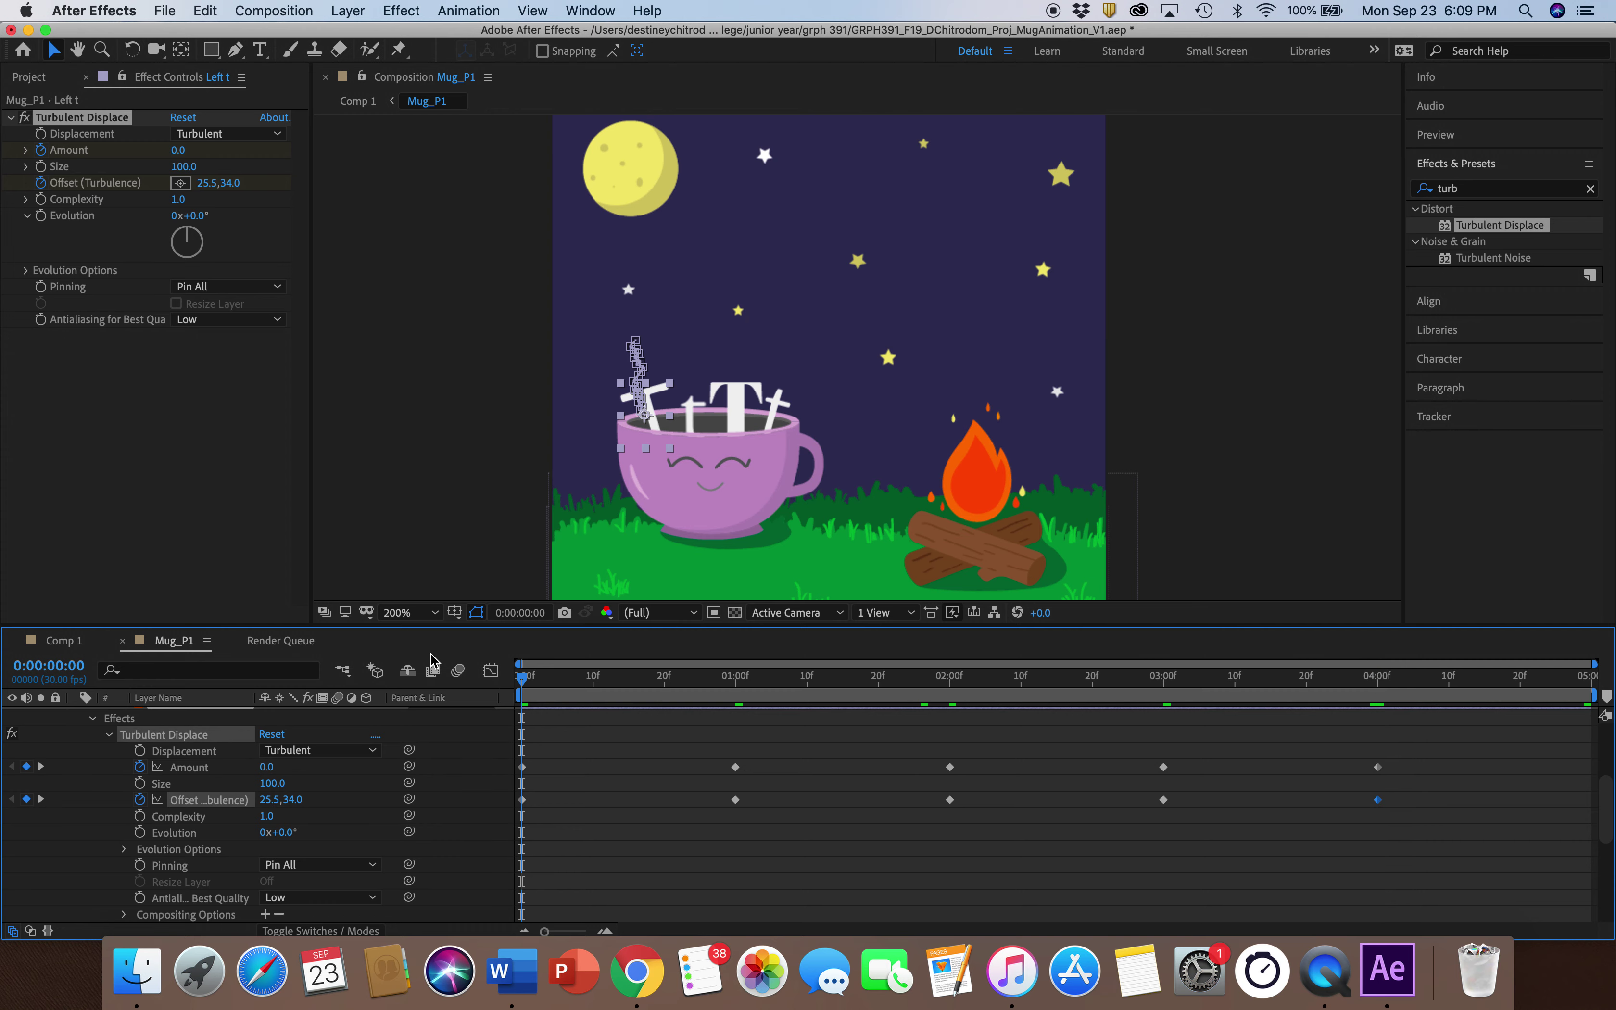
pyautogui.click(439, 460)
pyautogui.press('space')
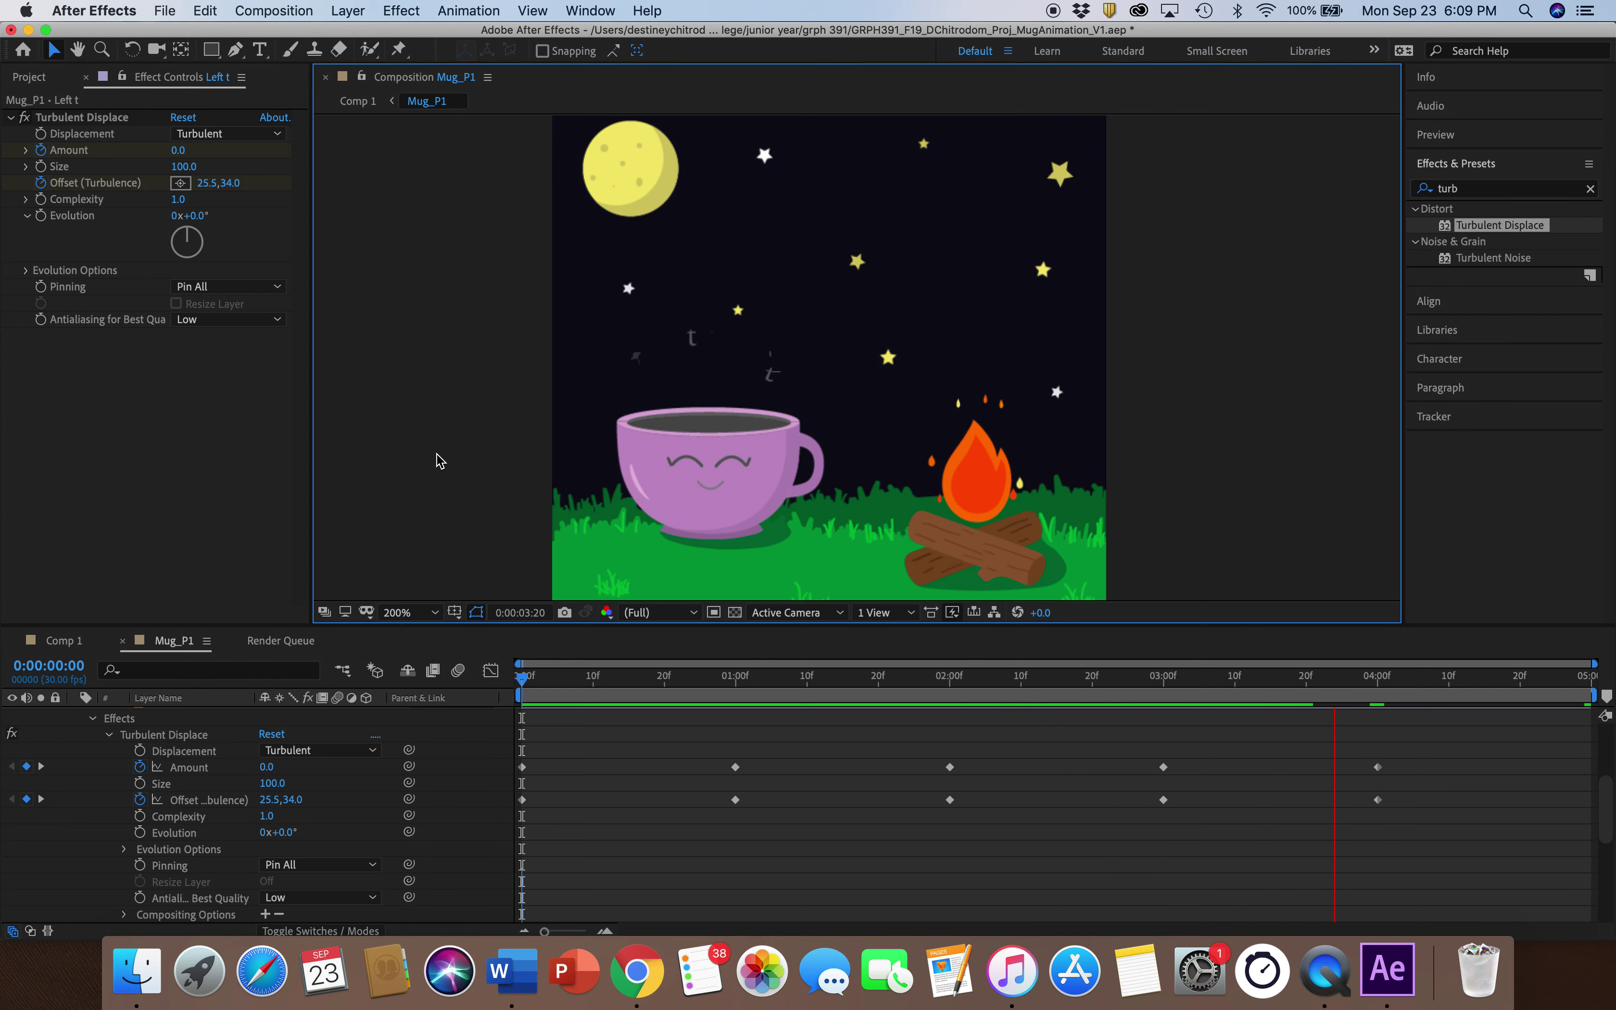
pyautogui.press('space')
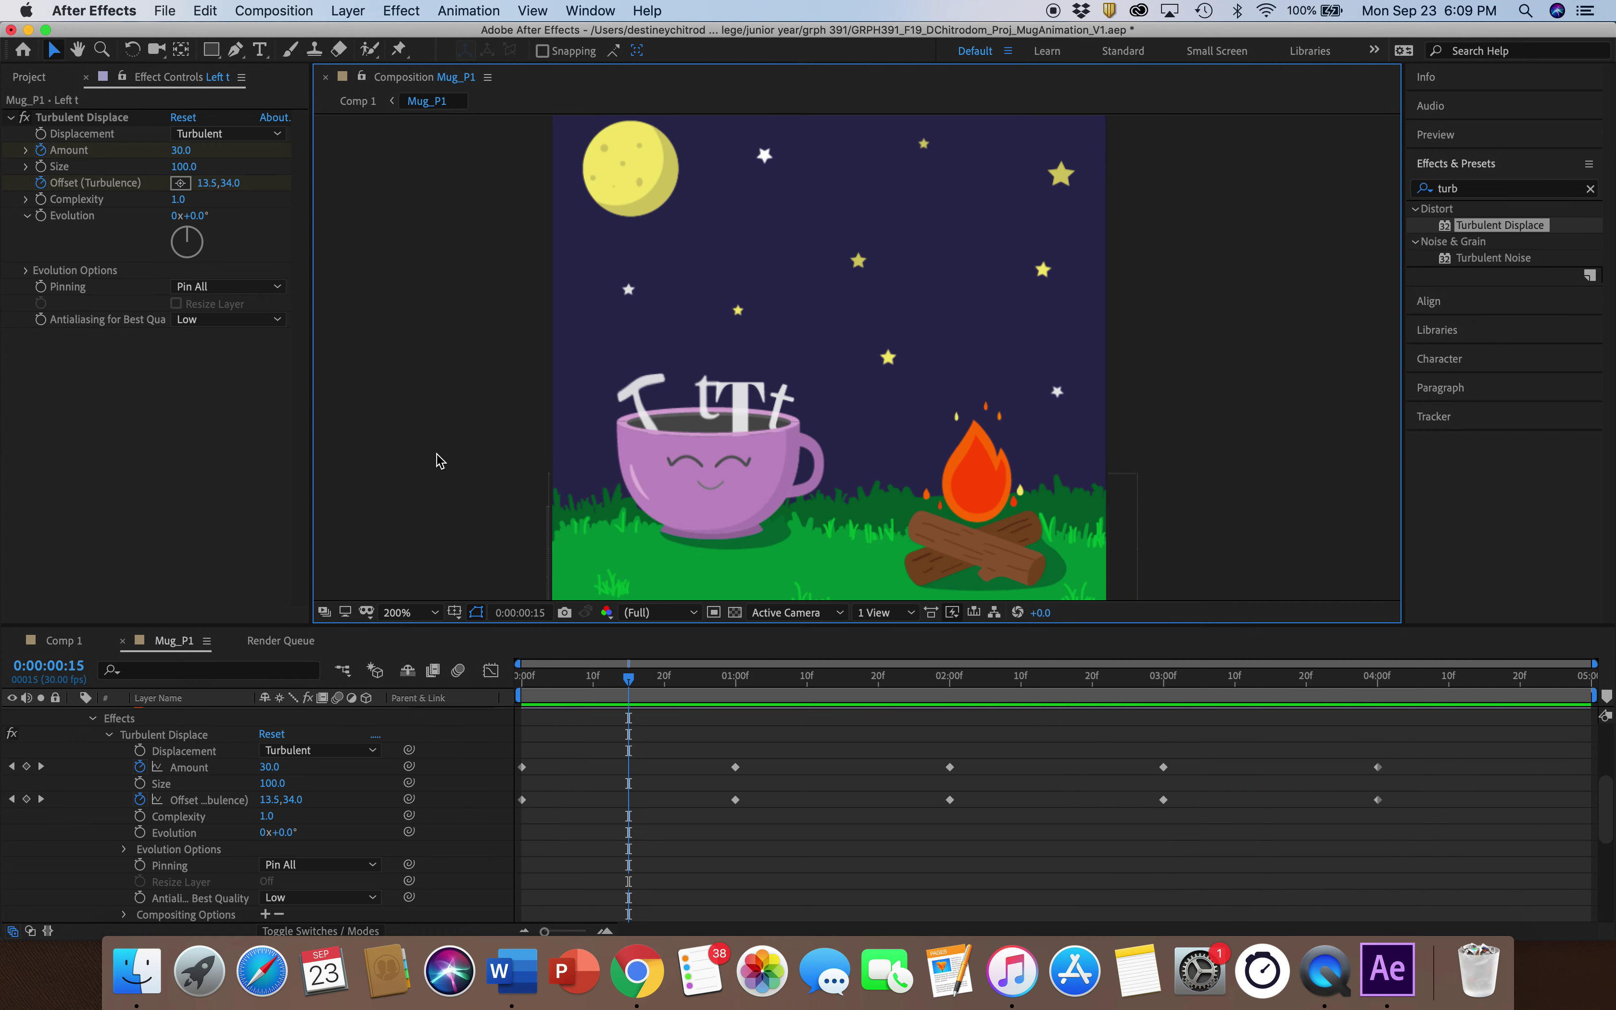
pyautogui.click(631, 741)
pyautogui.press('space')
pyautogui.press('space')
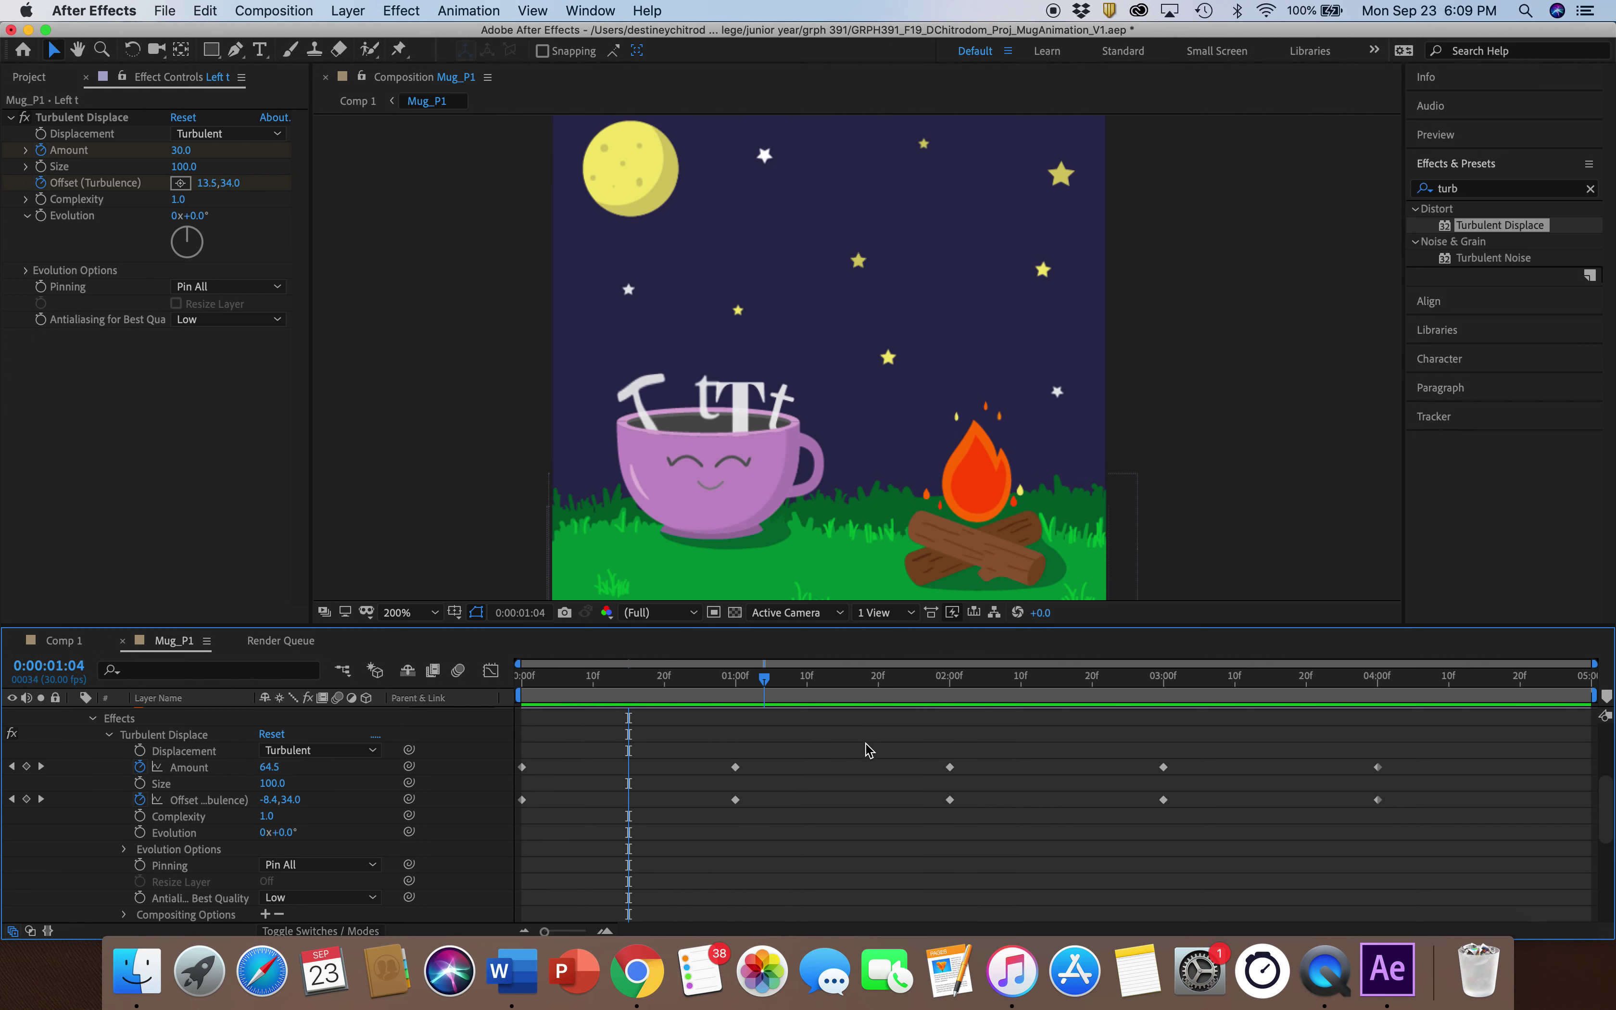
# Drag the one-second Offset and Amount keyframes earlier to about 0:15
pyautogui.moveTo(626, 752); pyautogui.dragTo(1056, 755)
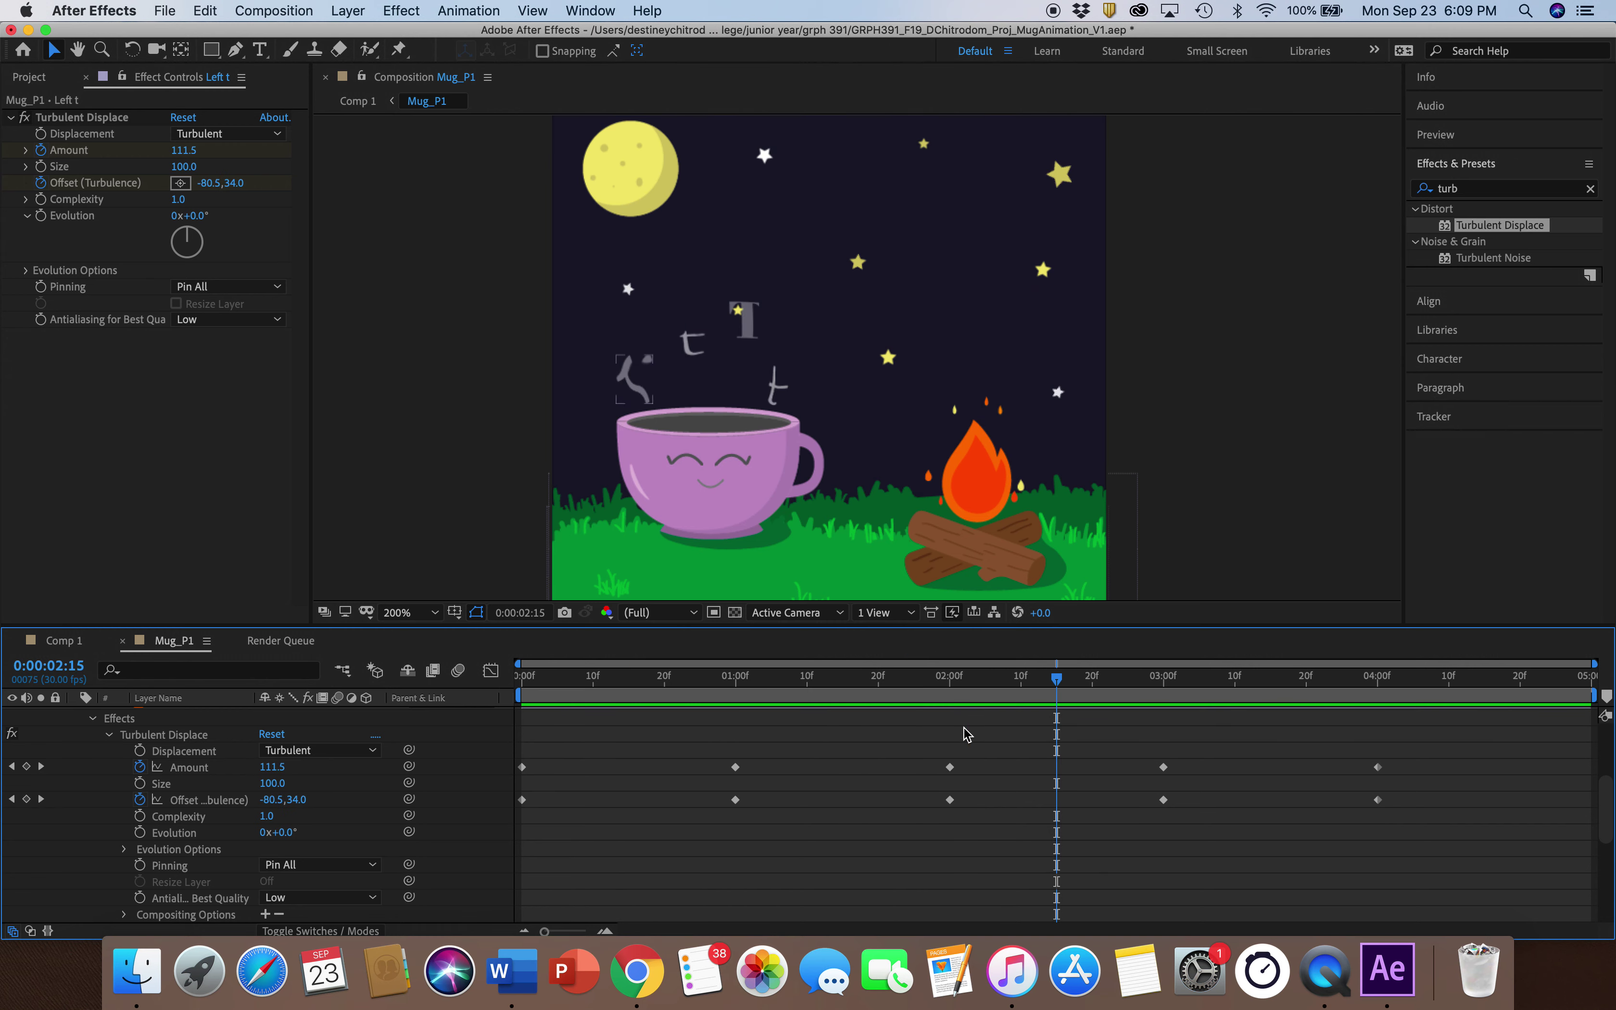
pyautogui.moveTo(735, 799); pyautogui.dragTo(643, 801)
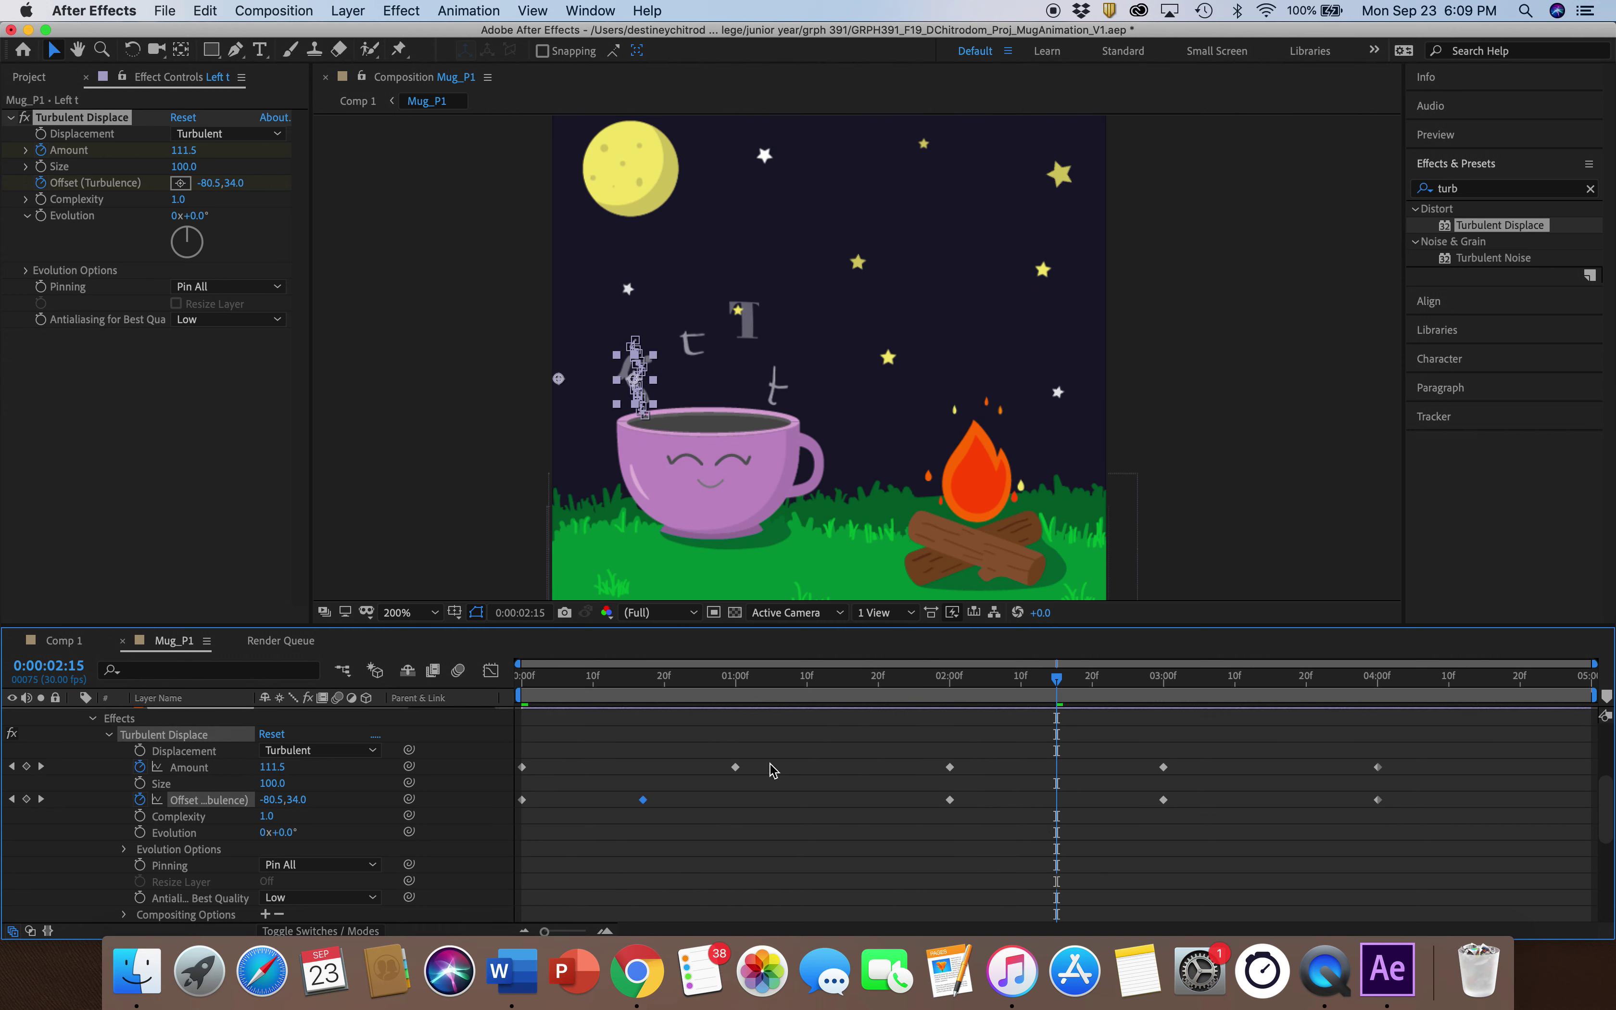
pyautogui.click(734, 766)
pyautogui.moveTo(734, 767); pyautogui.dragTo(642, 769)
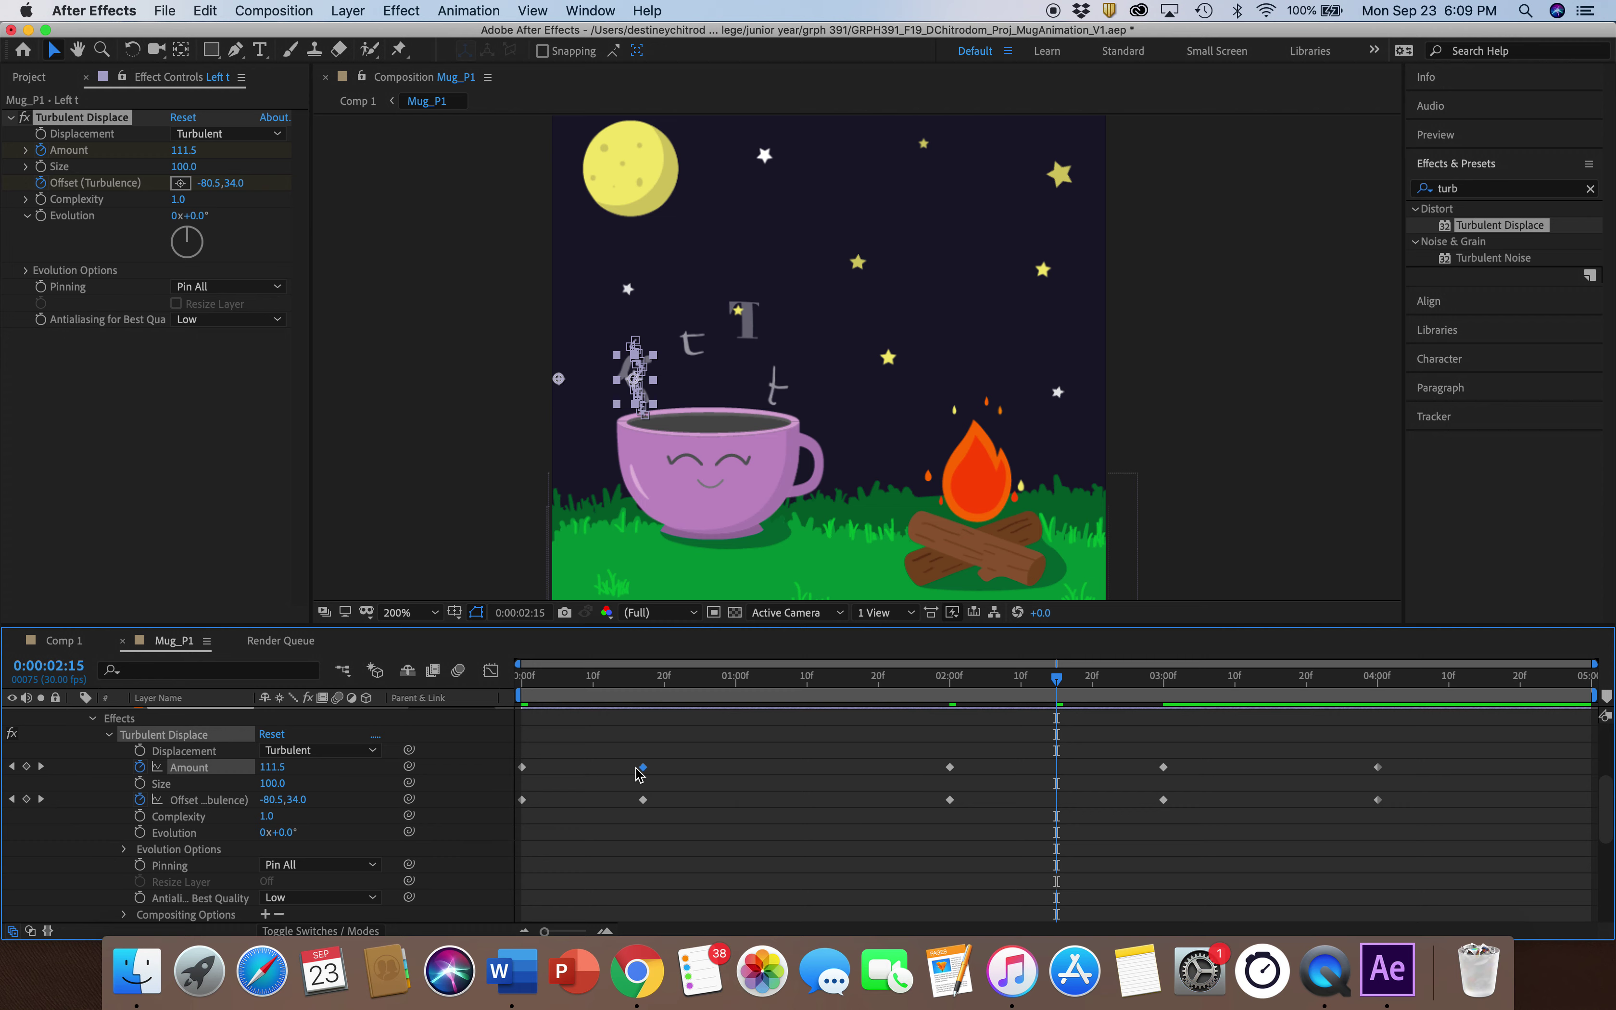